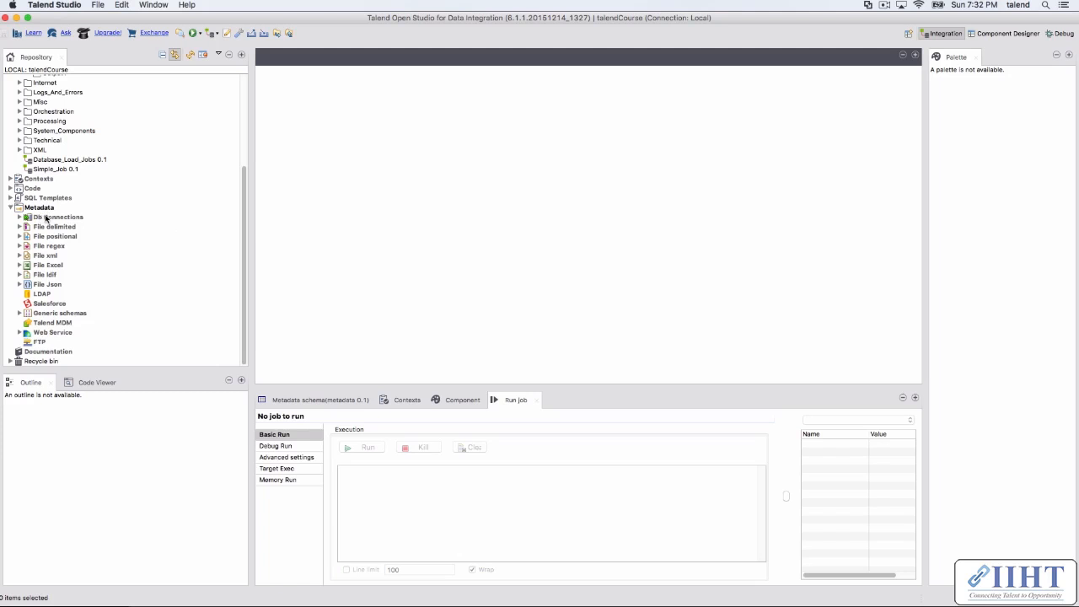
- Open the existing mysql_world_db connection for editing, review its connection parameters, and close it without changes
right_click(47, 219)
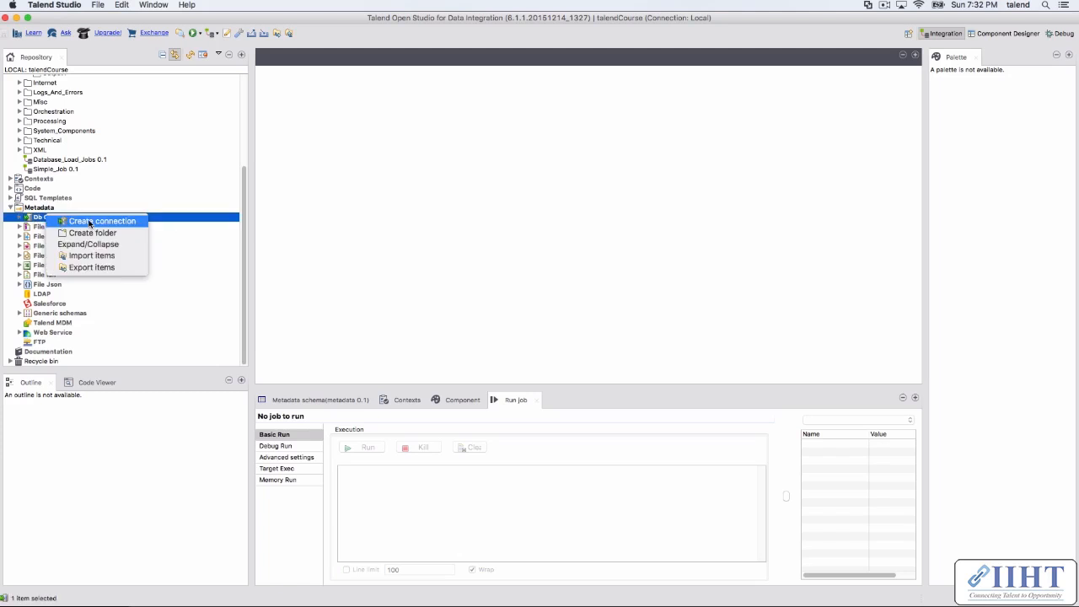
click(22, 219)
click(20, 218)
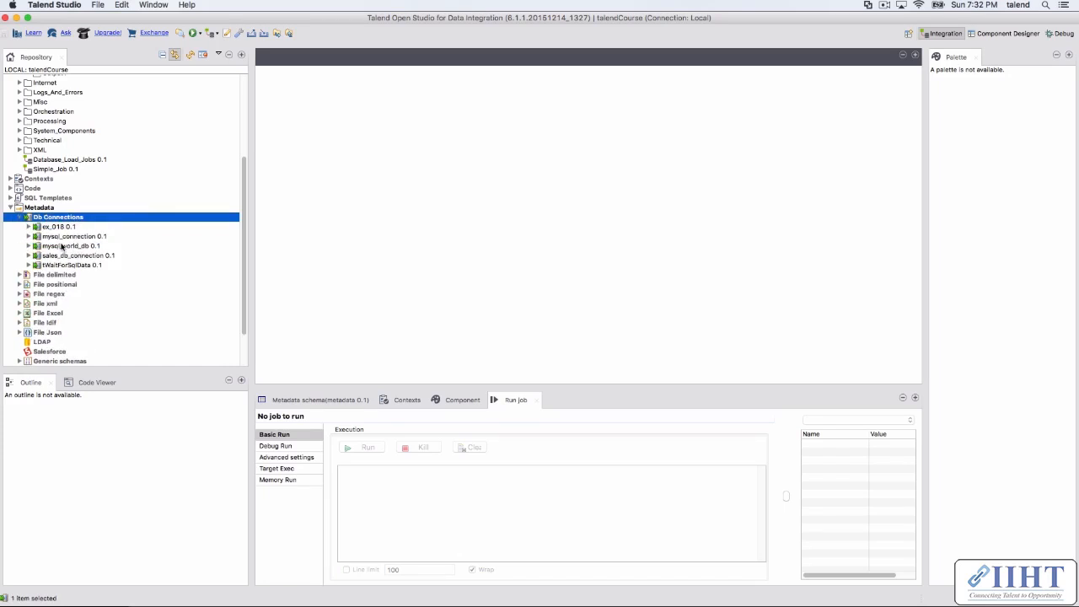
right_click(69, 246)
click(97, 251)
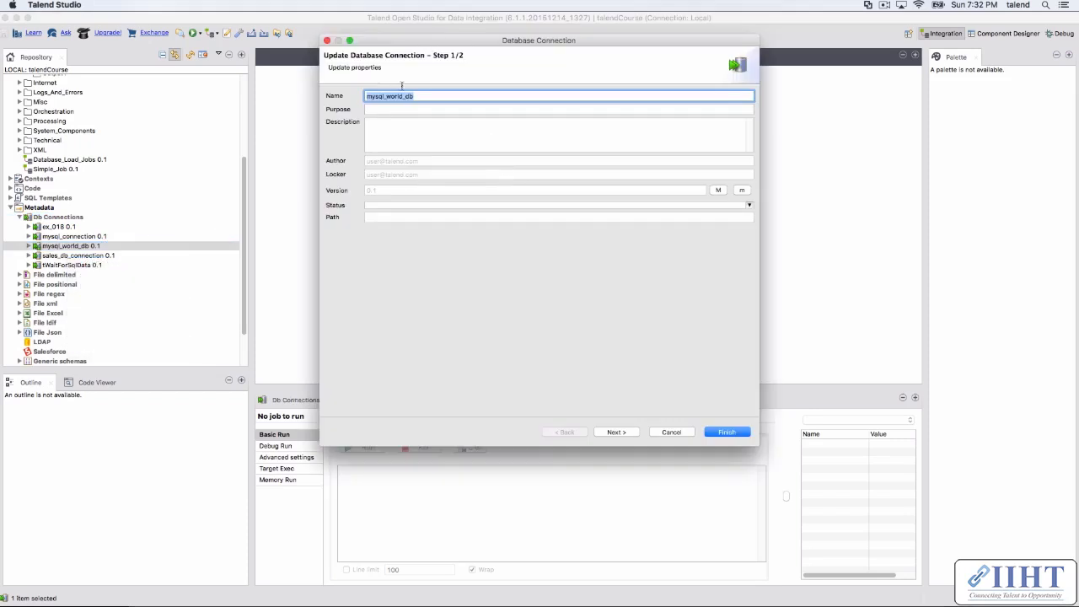
click(639, 466)
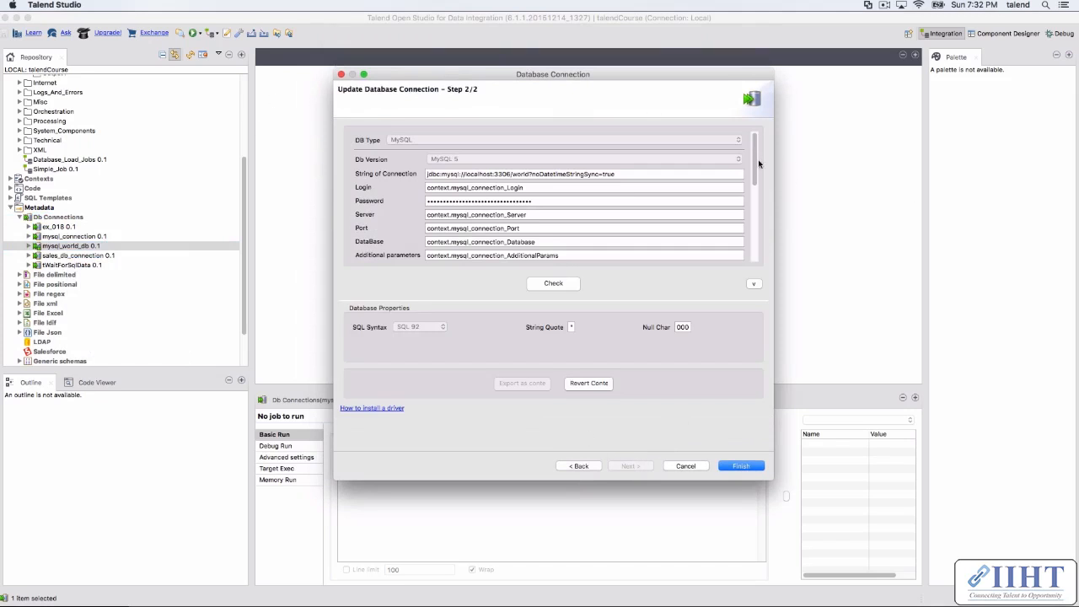
scroll(758, 228, down, 5)
scroll(758, 228, up, 5)
click(685, 466)
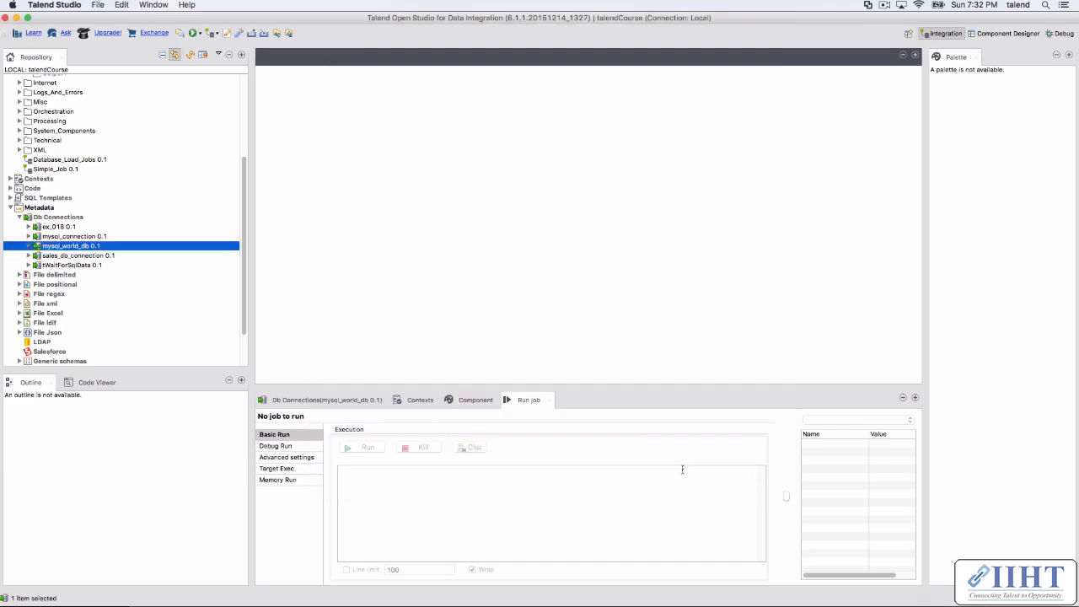
- Start a new database connection named ex in the repository and set its database type to MySQL
click(49, 219)
right_click(49, 223)
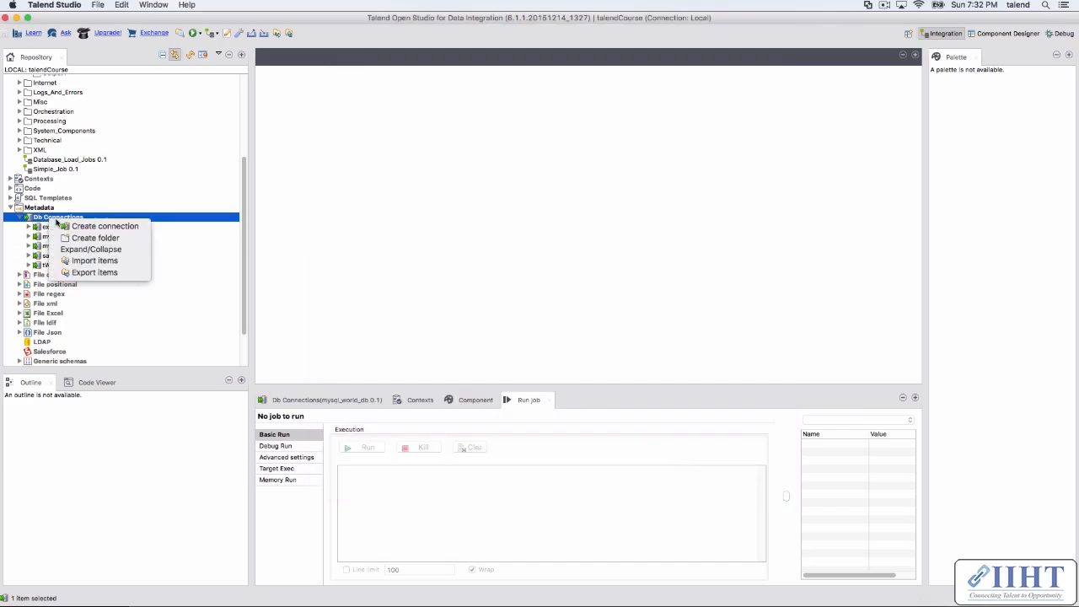
click(67, 225)
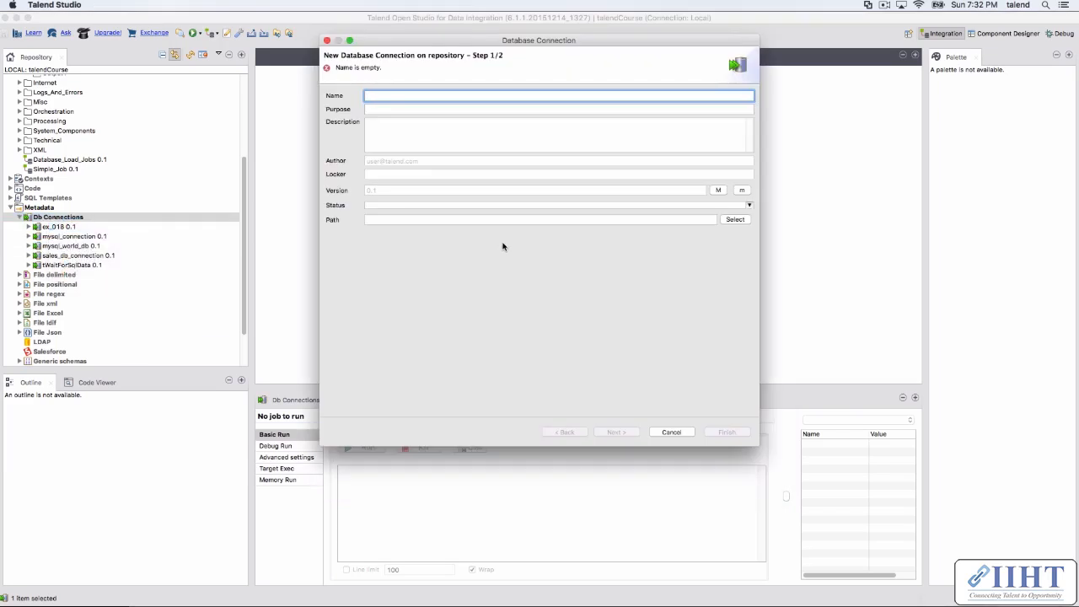
text(db)
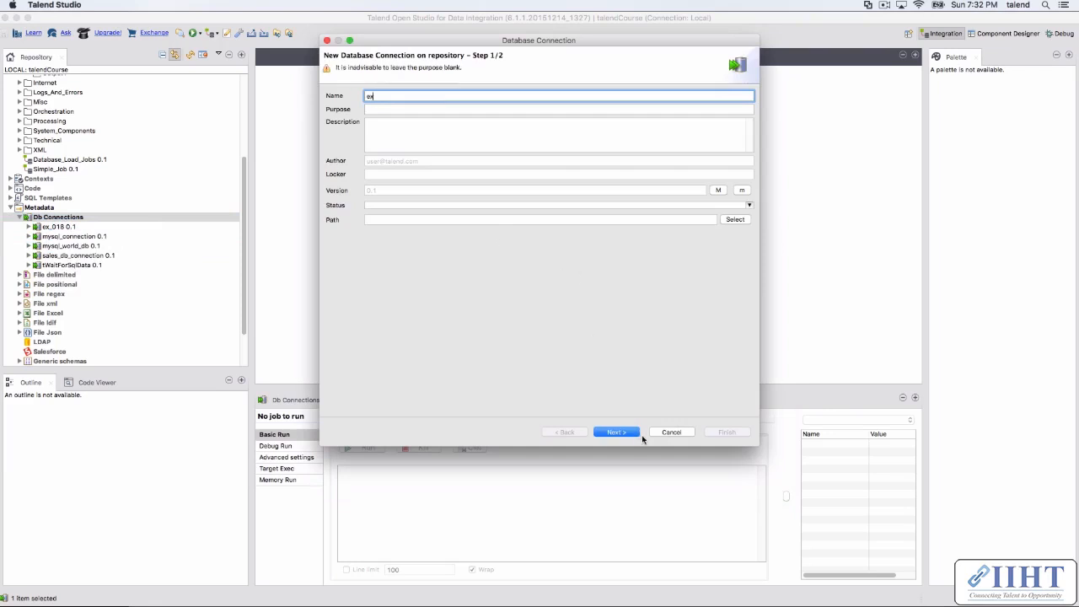
click(632, 431)
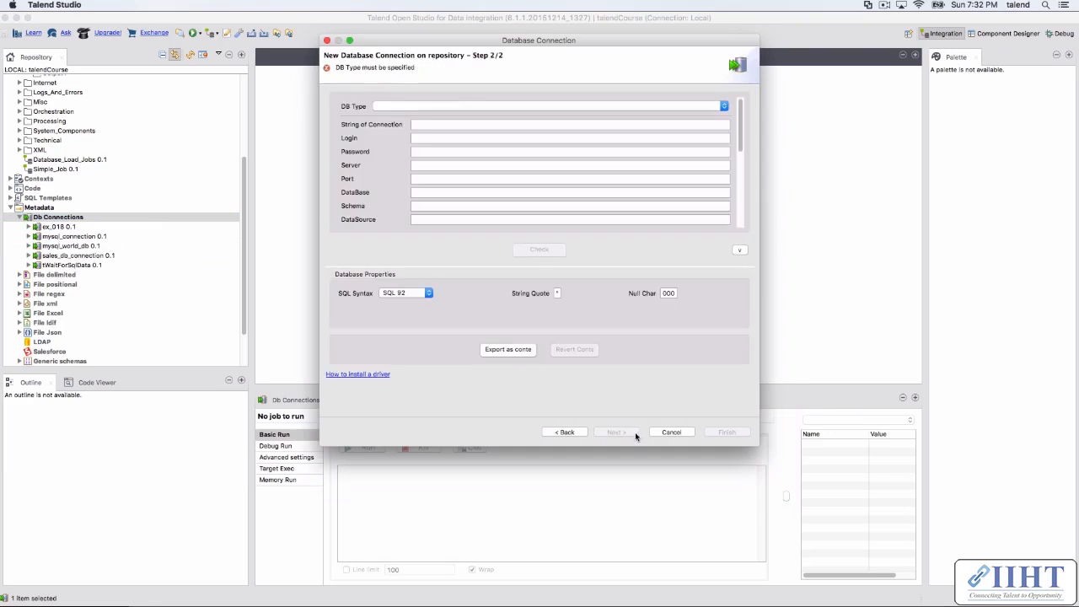
click(379, 108)
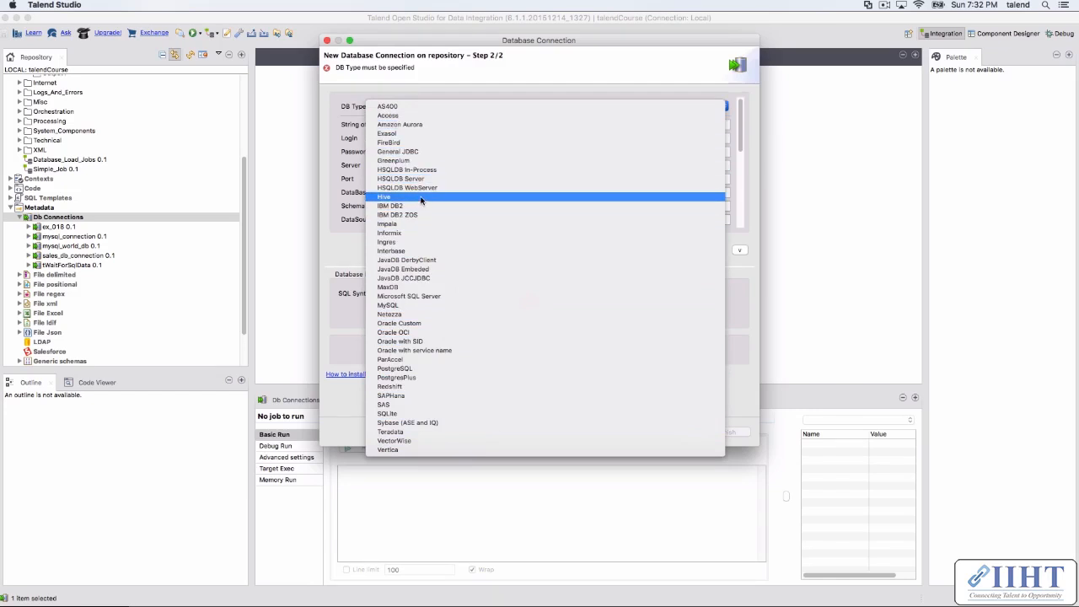
click(410, 308)
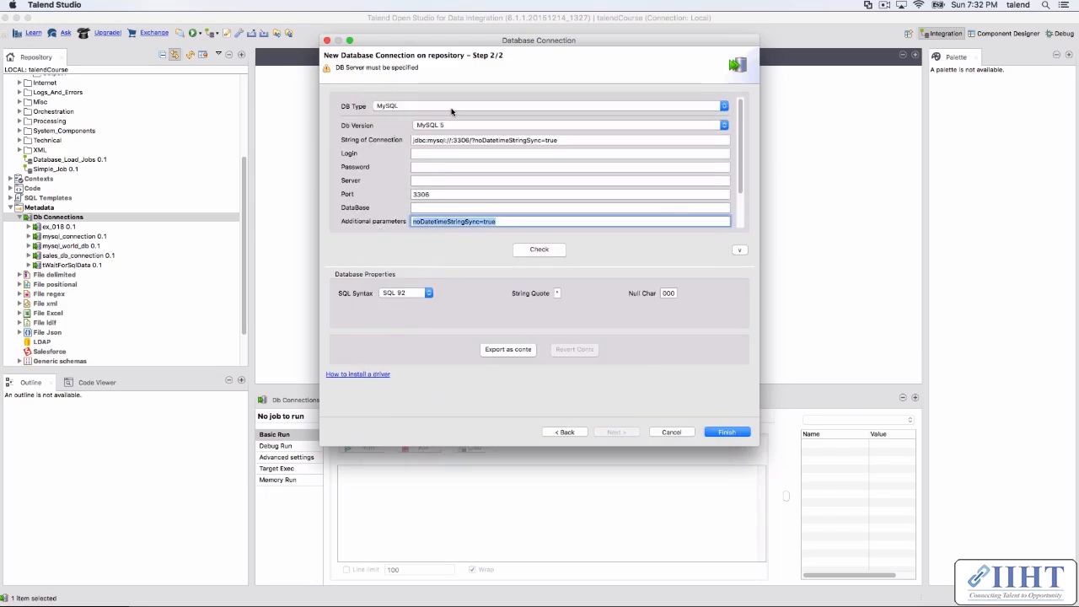
- Enter root as the login and fill in the password for the new MySQL connection
scroll(570, 183, down, 3)
scroll(571, 185, up, 3)
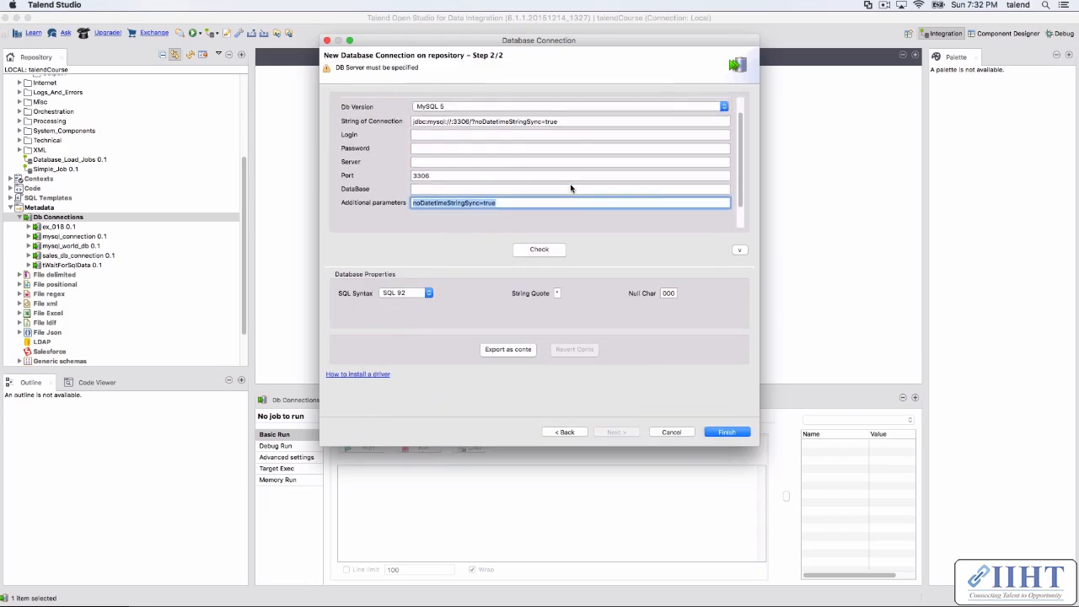
double_click(415, 194)
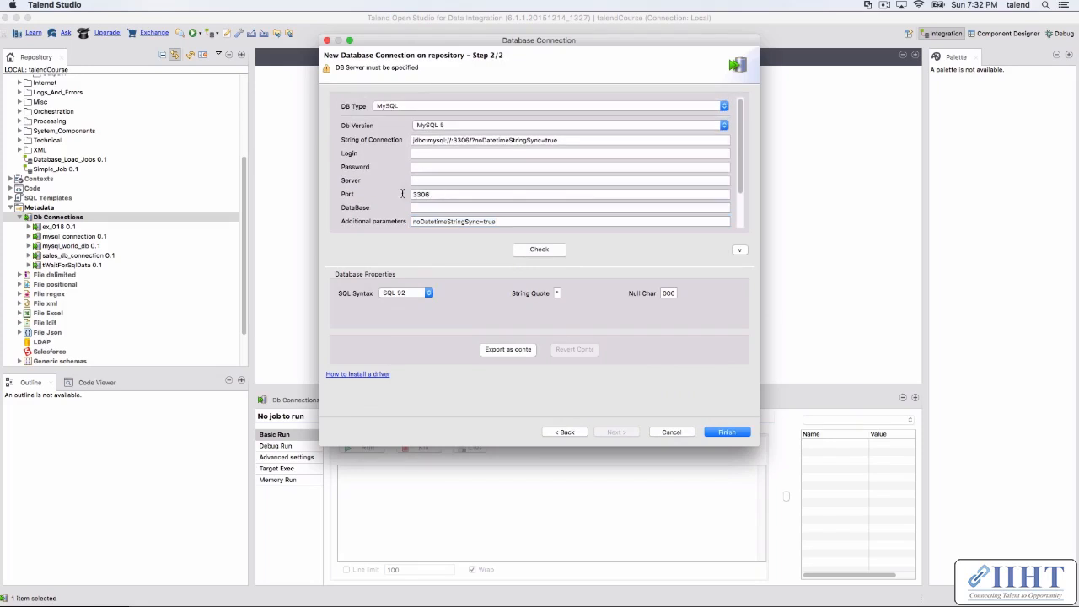
click(431, 155)
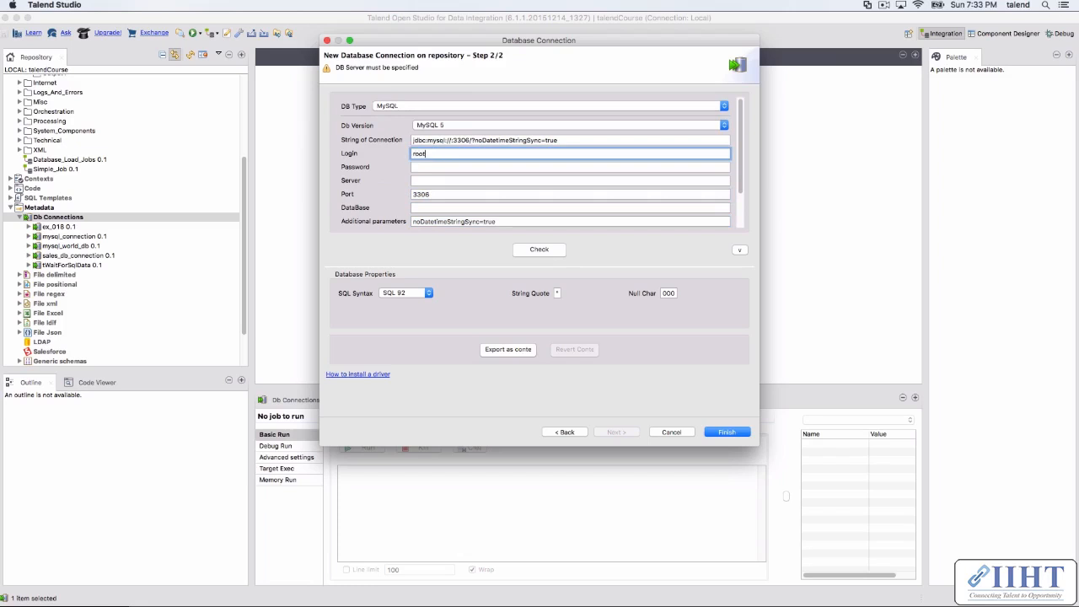
click(447, 166)
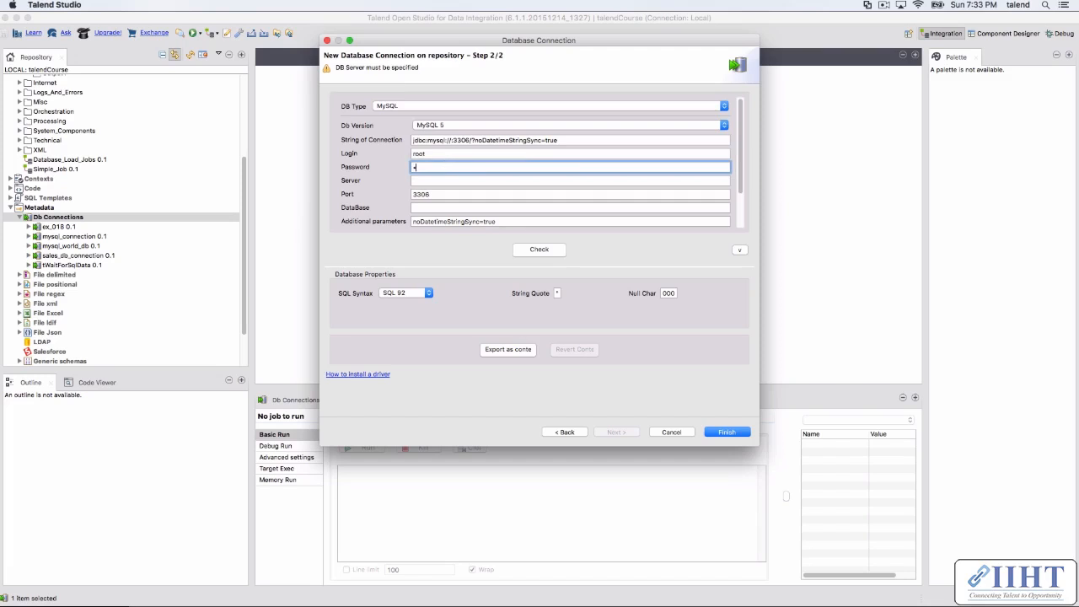
- Set the server to localhost and the database to world, and test the connection
click(440, 178)
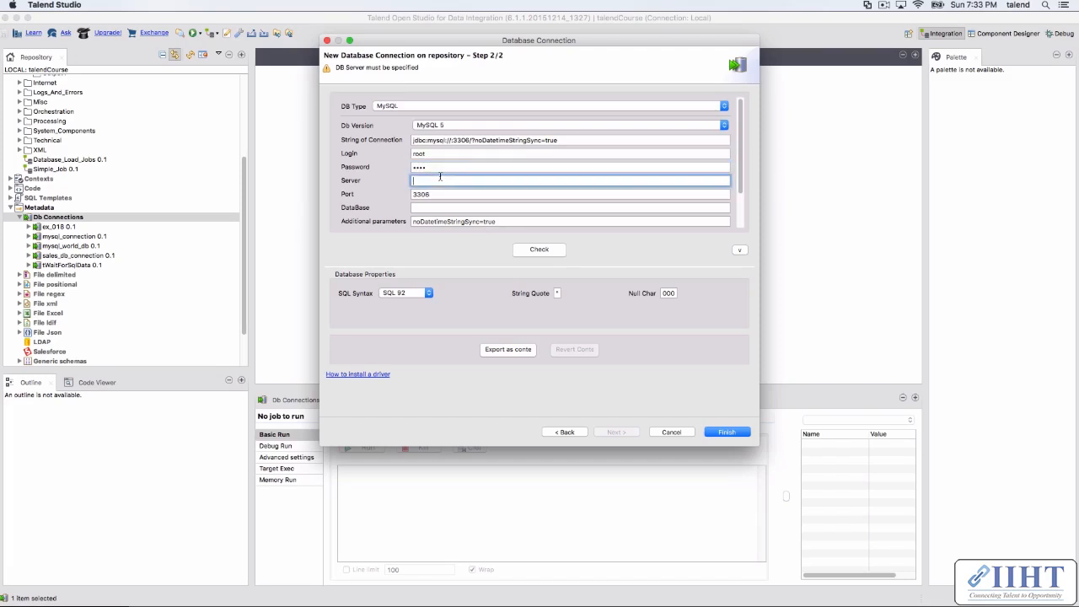
text(loc)
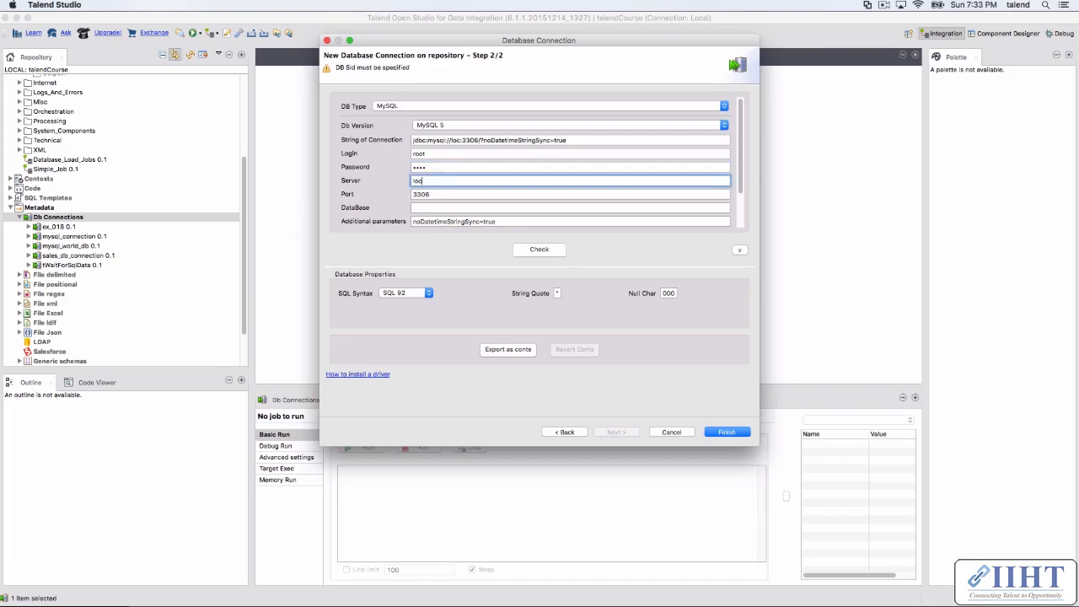
text(alhost)
click(447, 208)
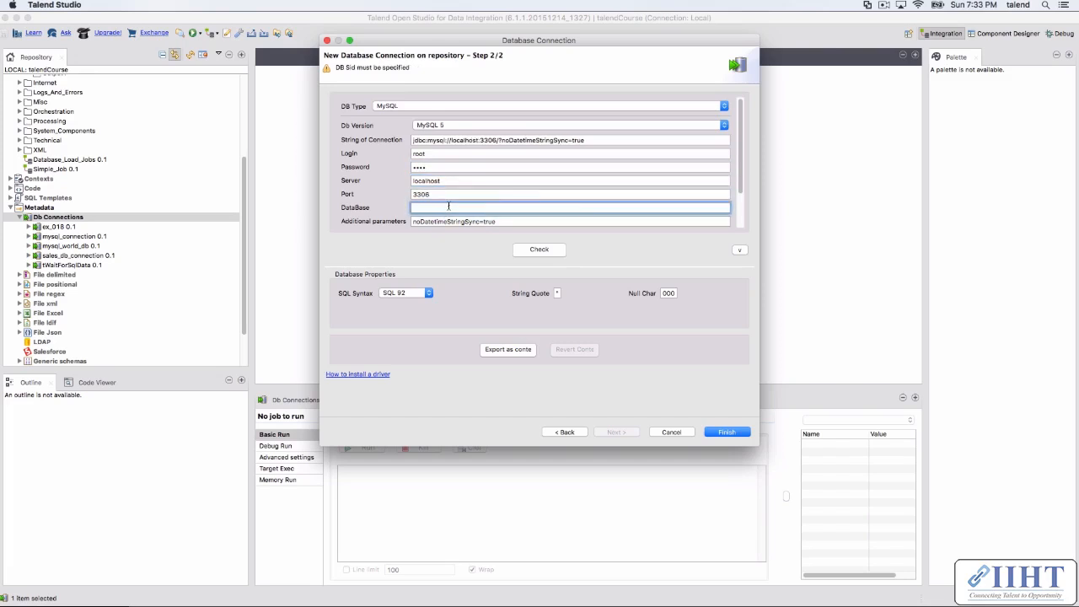
text(worl)
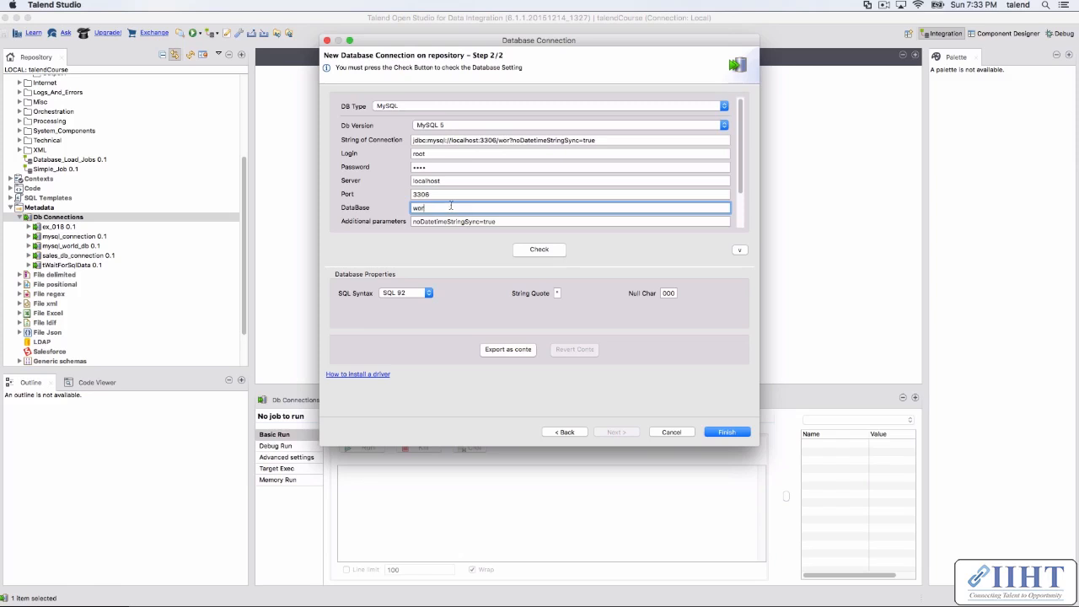
text(d)
click(537, 252)
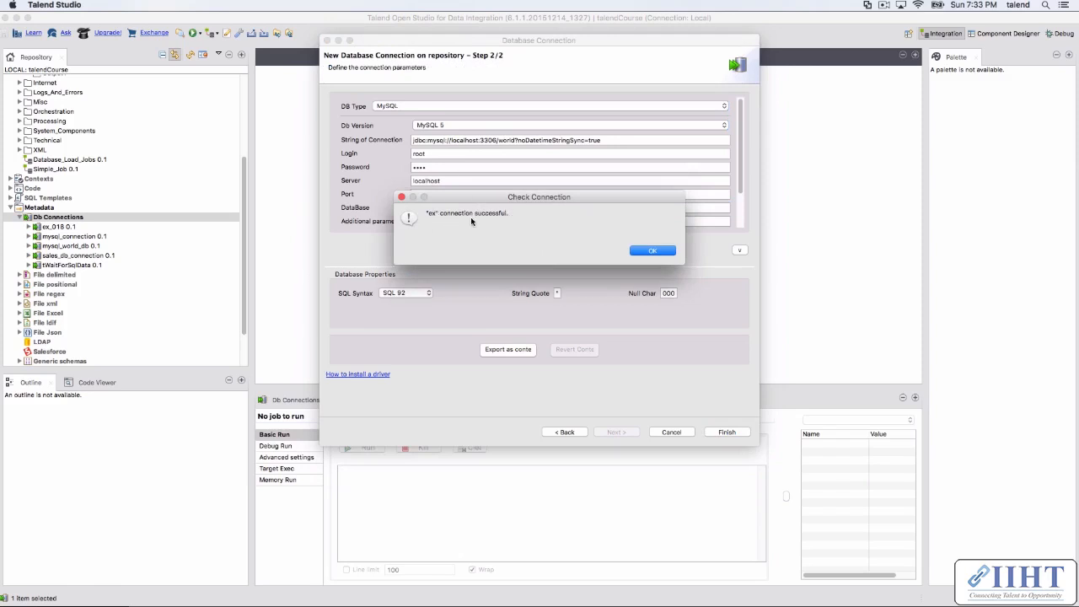
click(645, 253)
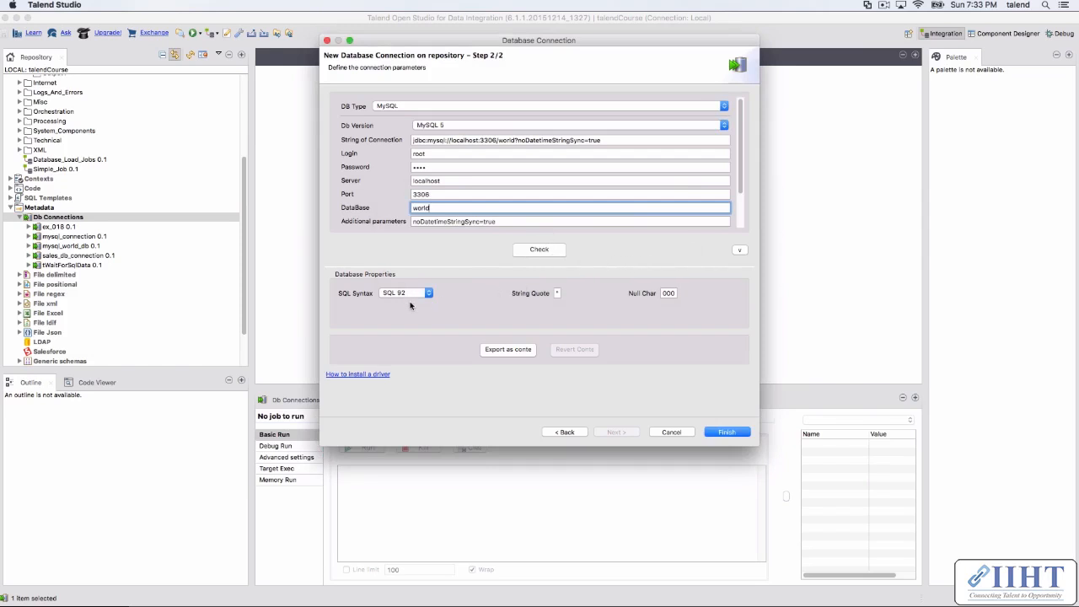
- Review the null character, server and additional parameters of the new connection, and cancel its creation
double_click(669, 293)
click(669, 294)
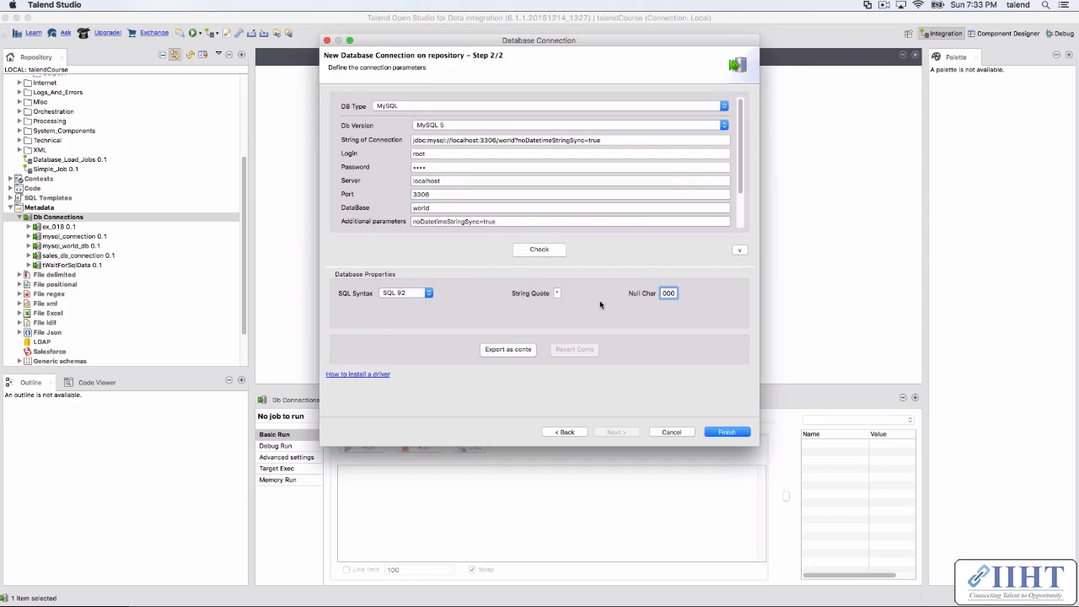
scroll(741, 186, down, 3)
scroll(741, 185, up, 3)
click(417, 221)
click(489, 182)
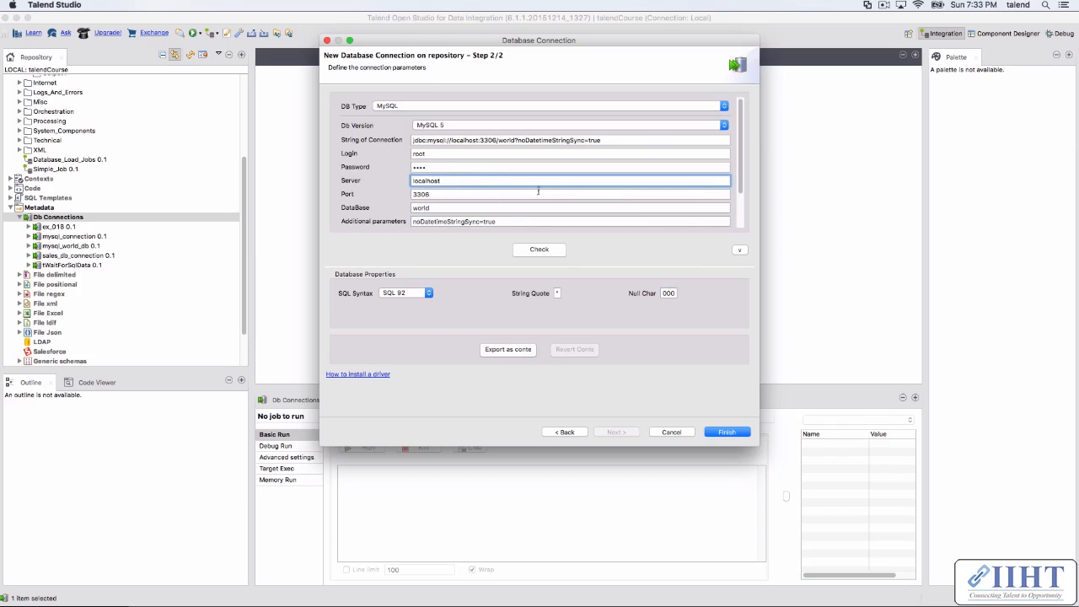
key(Tab)
key(Tab)
key(Tab)
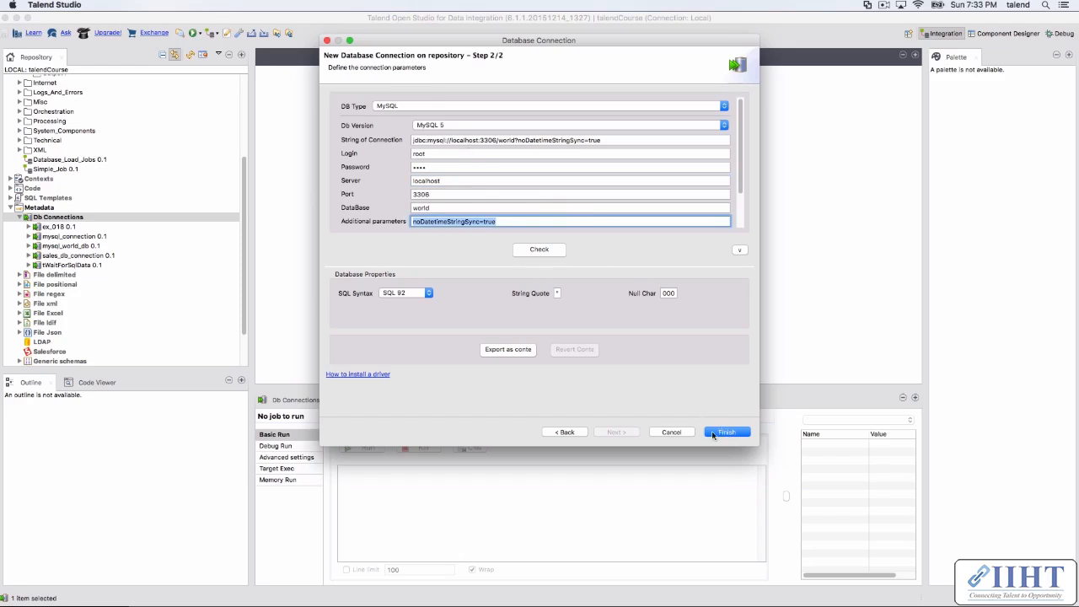
click(675, 432)
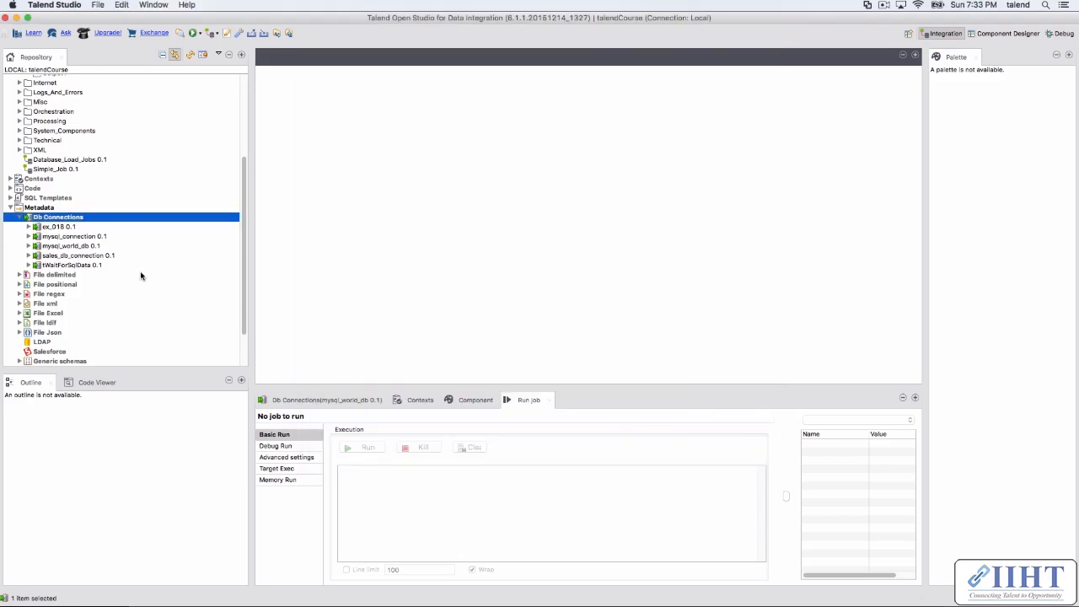
- Look over the actions available for mysql_connection and browse its table schemas, including the City table
click(28, 237)
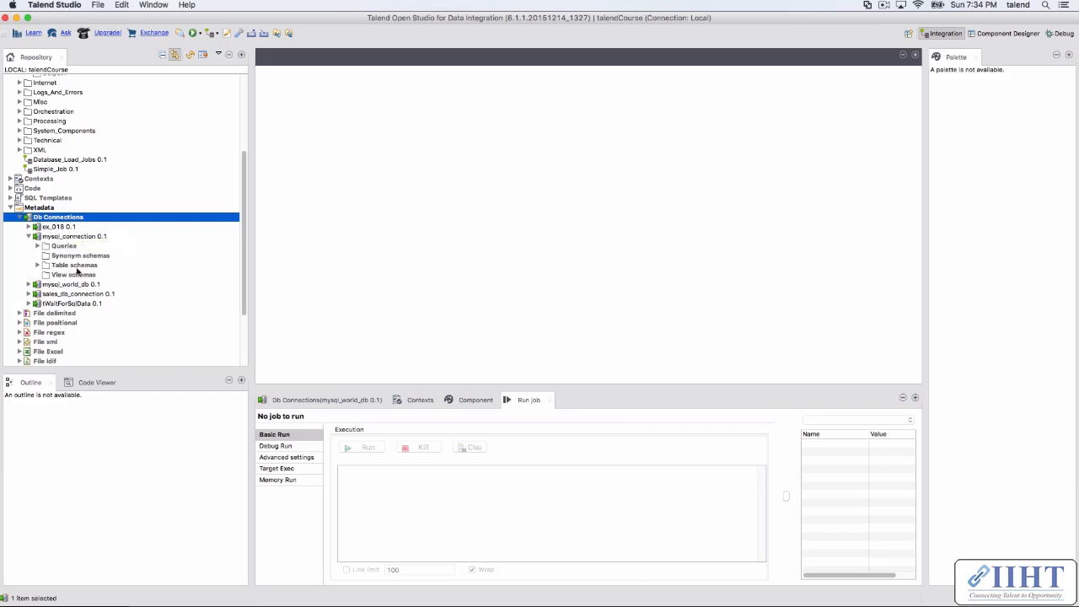
right_click(64, 237)
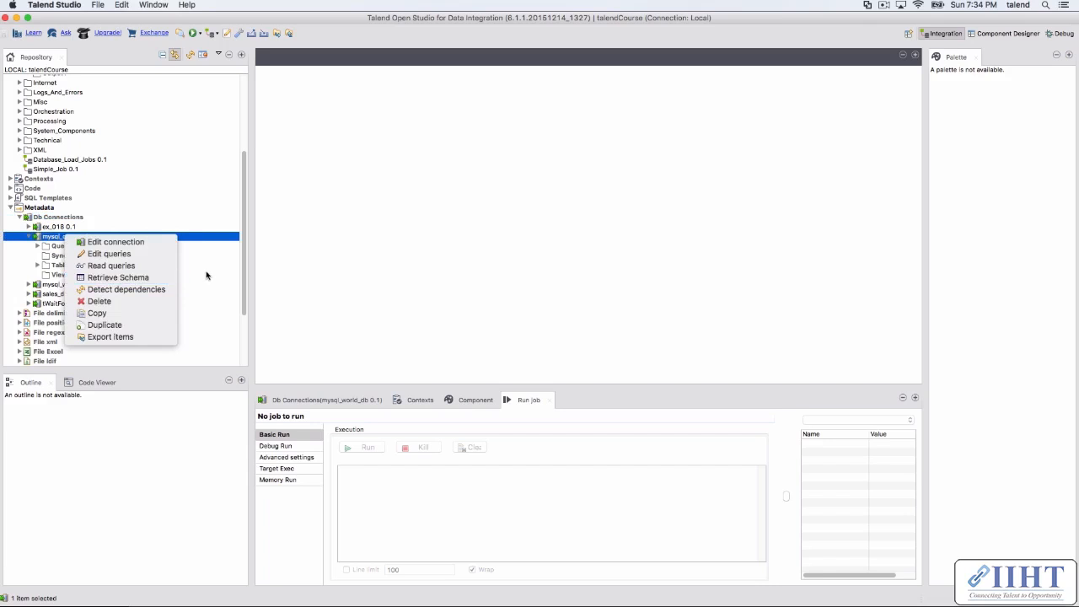
click(216, 302)
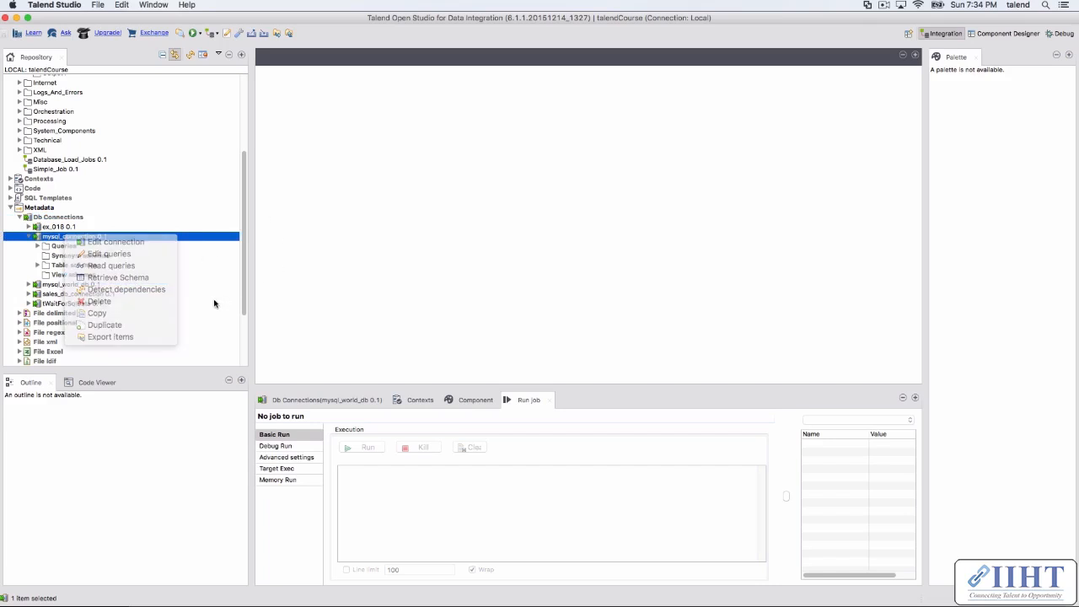
click(37, 266)
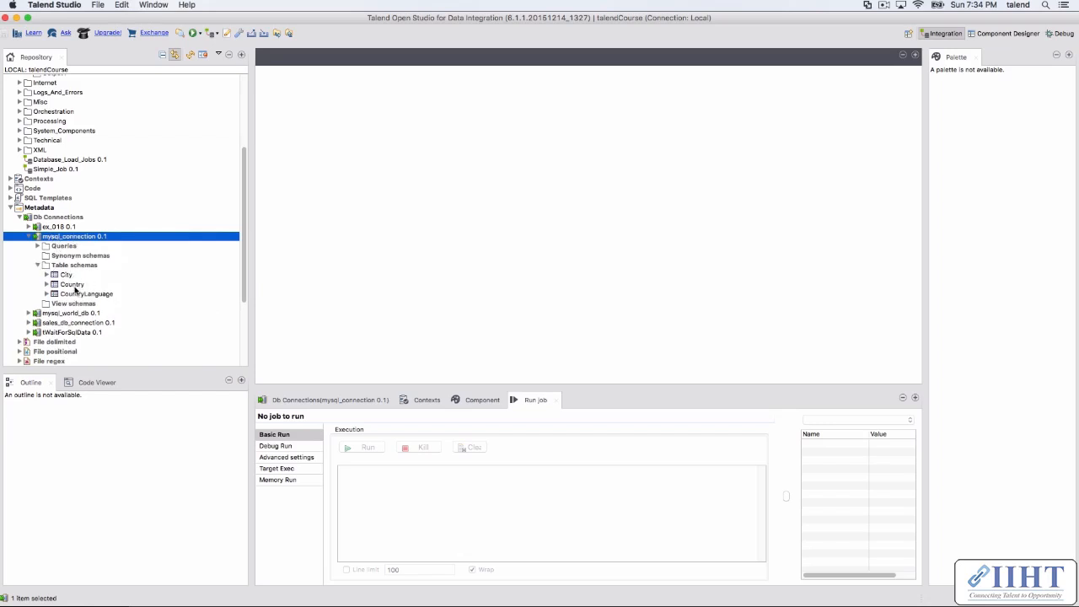
click(47, 275)
click(47, 275)
click(47, 275)
click(47, 274)
click(37, 265)
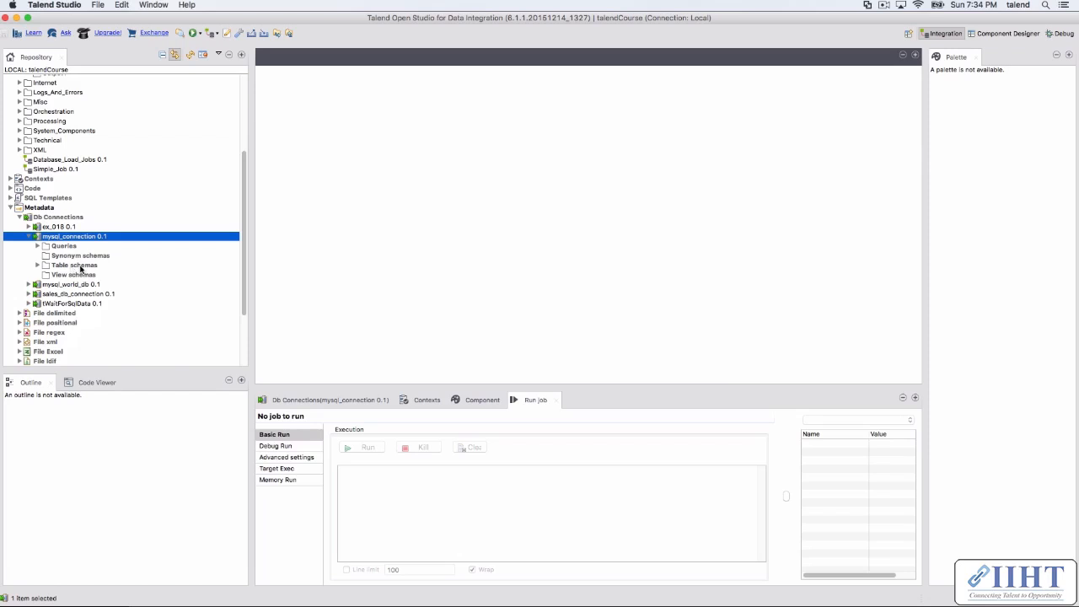
click(80, 268)
- Examine the mysql_connection actions again and look through its schema folders, including the table and view schemas
right_click(76, 240)
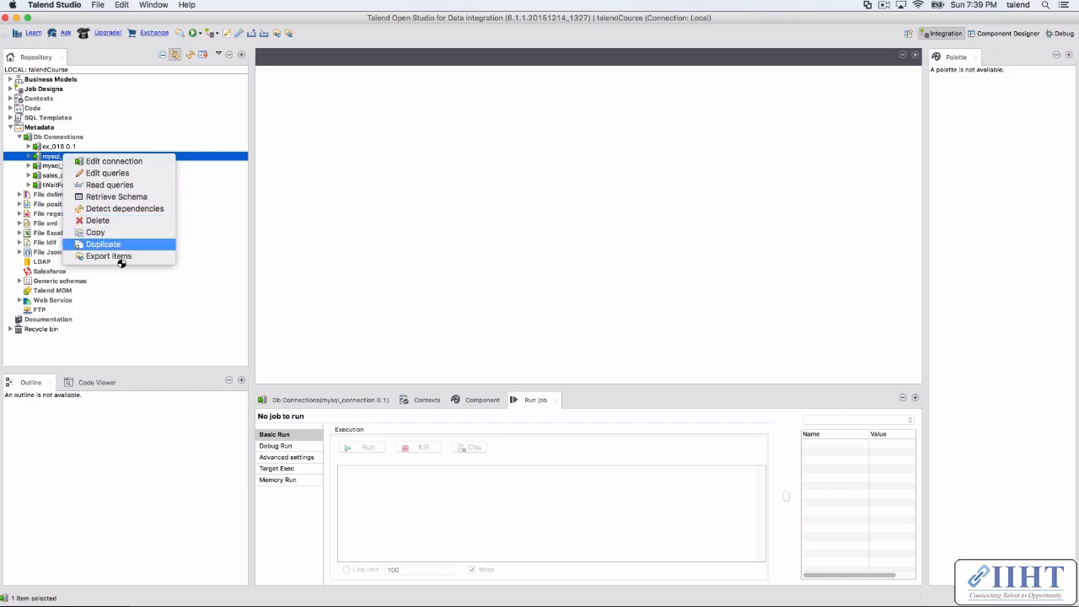
click(155, 287)
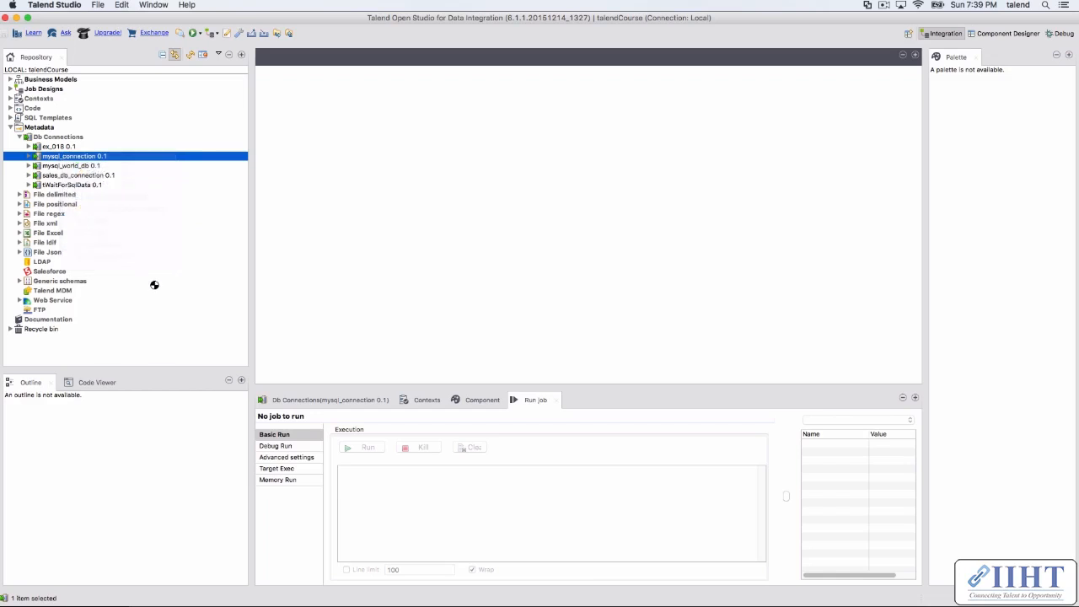
right_click(59, 163)
click(32, 158)
click(32, 158)
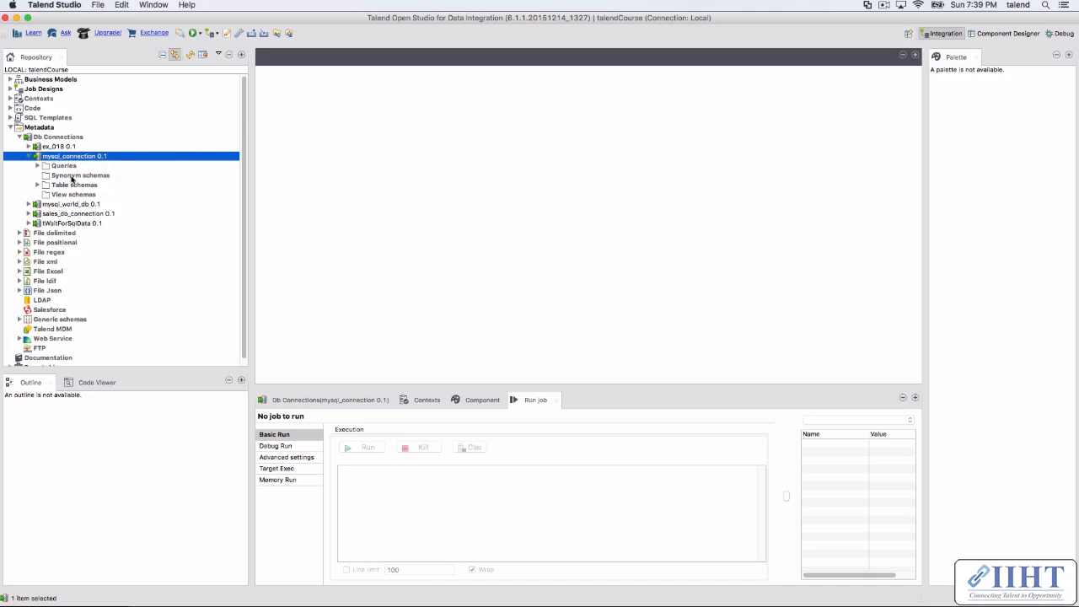
click(37, 185)
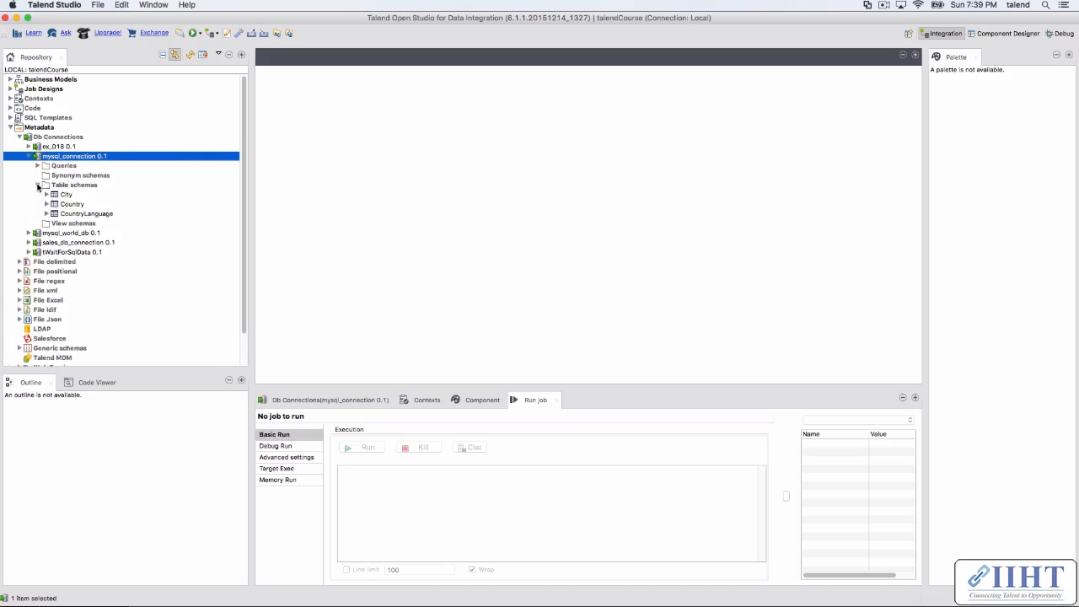
click(37, 185)
click(61, 197)
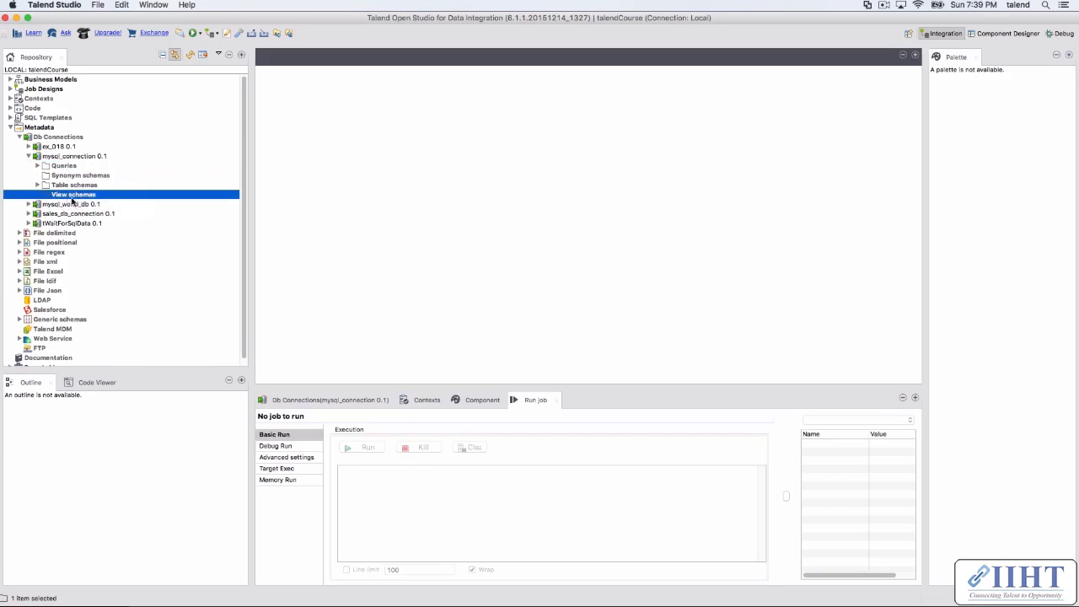
- Open the City table schema under mysql_connection for editing and accept the notice about default values
right_click(65, 186)
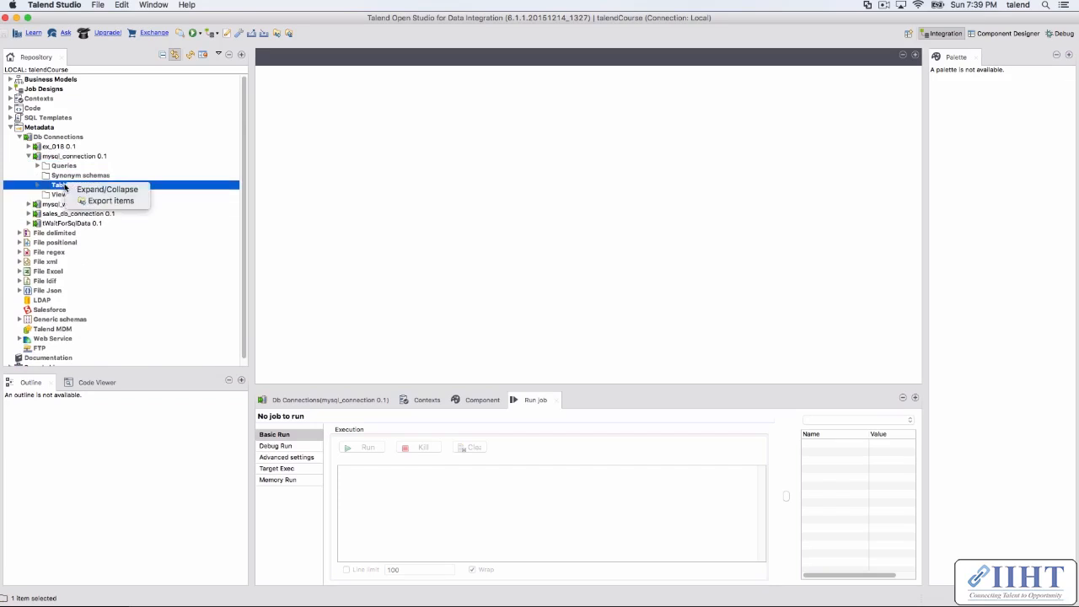
click(38, 184)
click(38, 184)
click(47, 195)
right_click(66, 195)
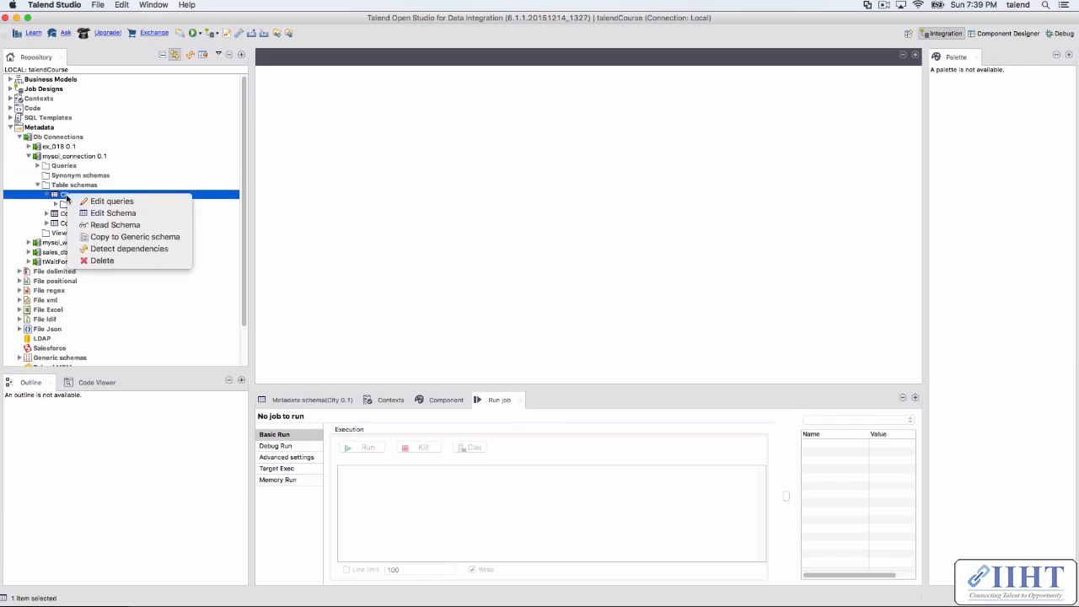
click(148, 212)
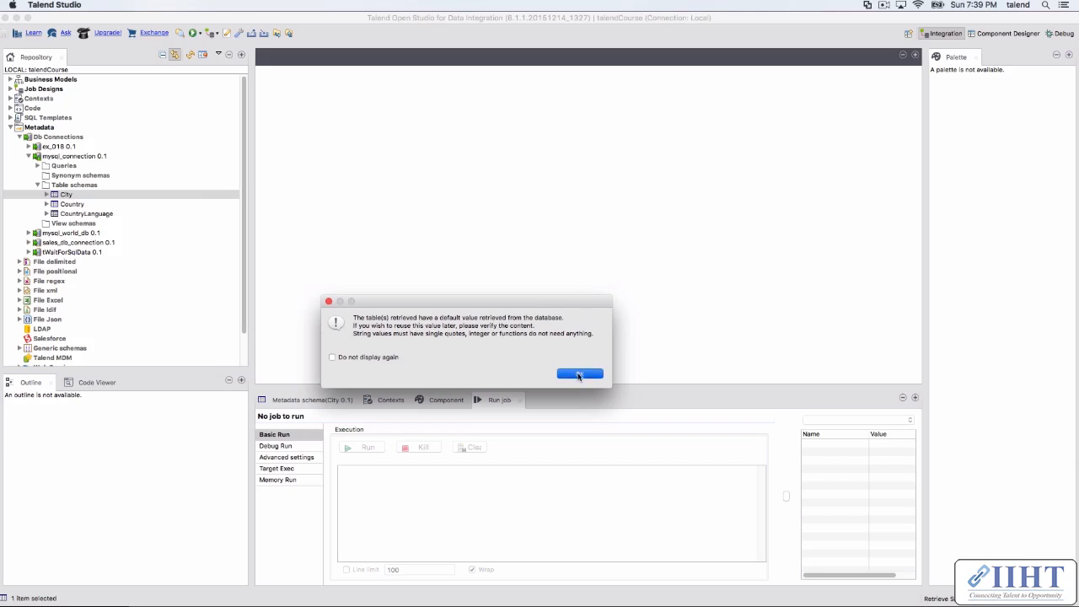
click(579, 375)
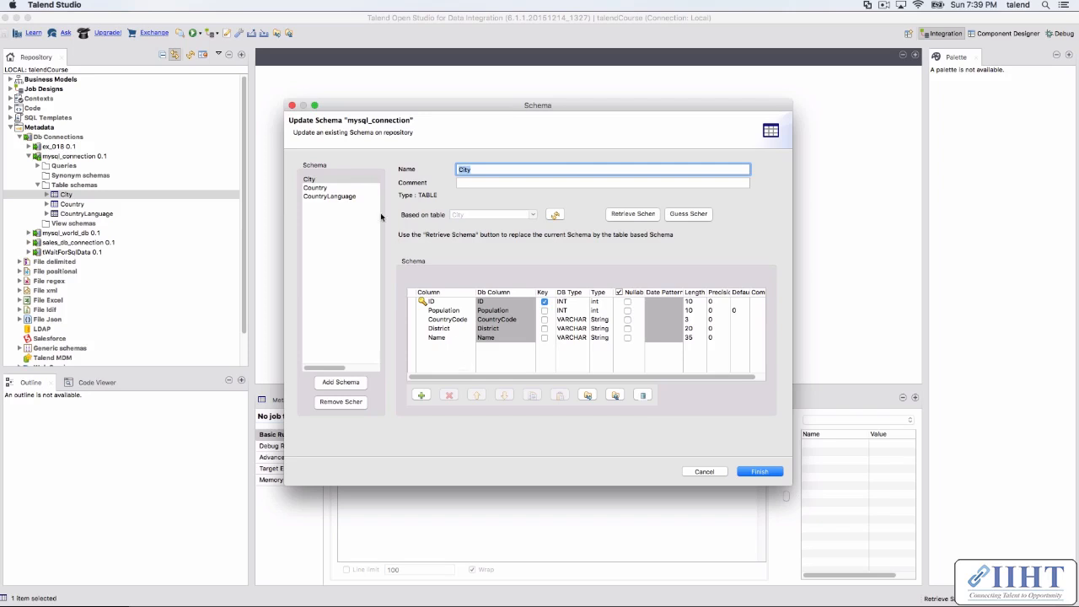
- Compare the column definitions of the City, Country and CountryLanguage schemas in the schema editor
click(324, 188)
click(321, 196)
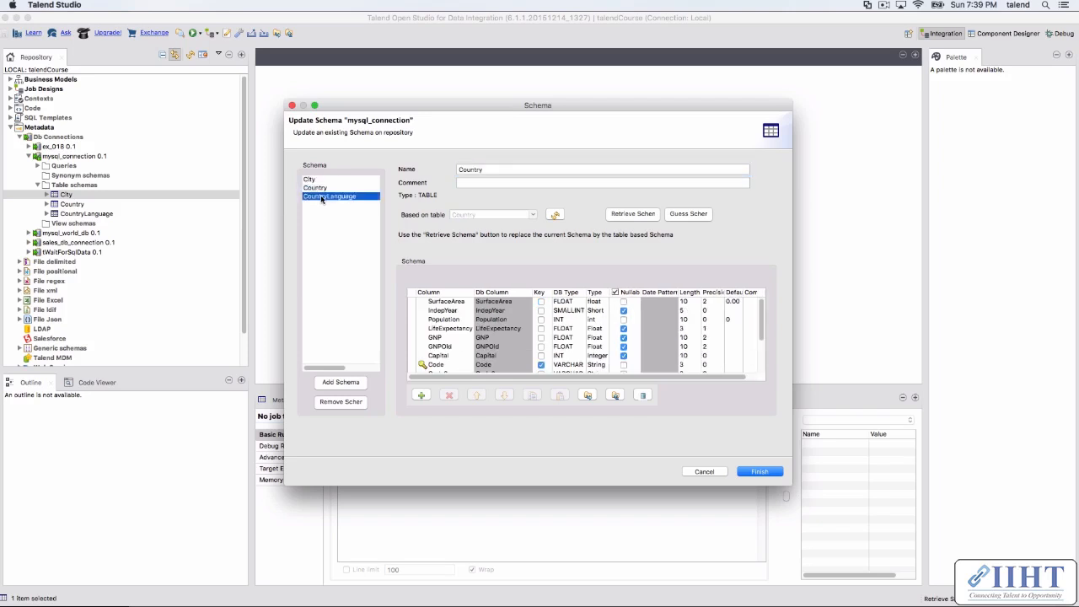
click(311, 181)
key(Tab)
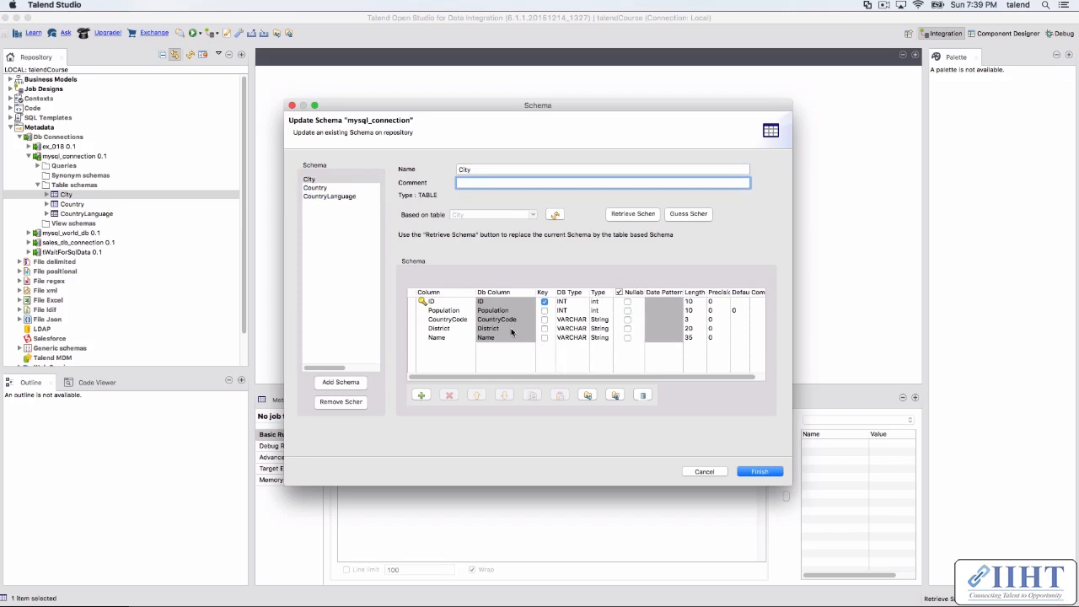
click(312, 188)
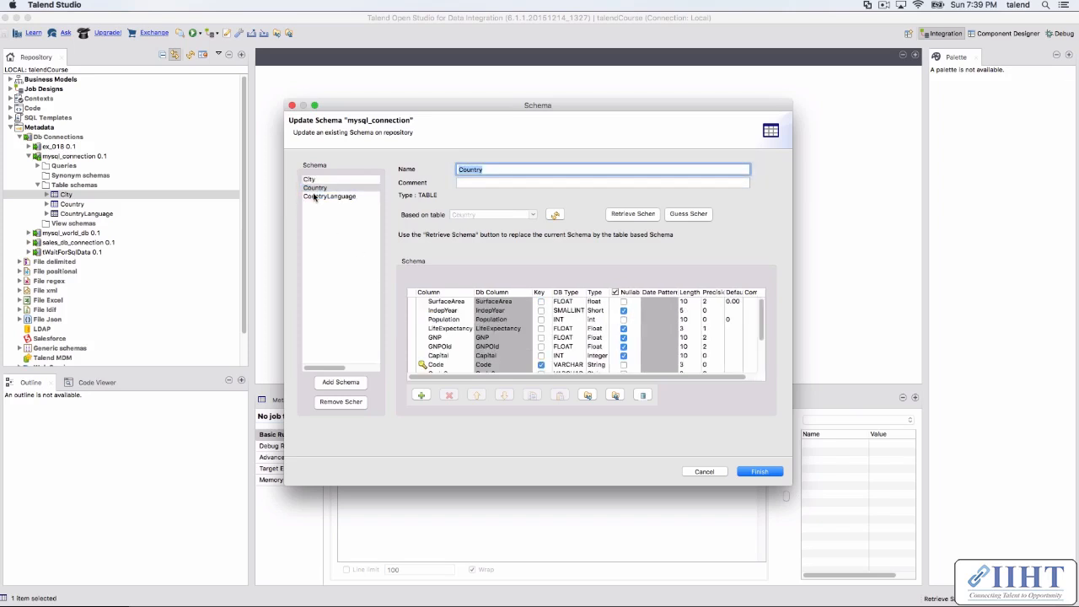
click(315, 196)
click(327, 188)
click(313, 179)
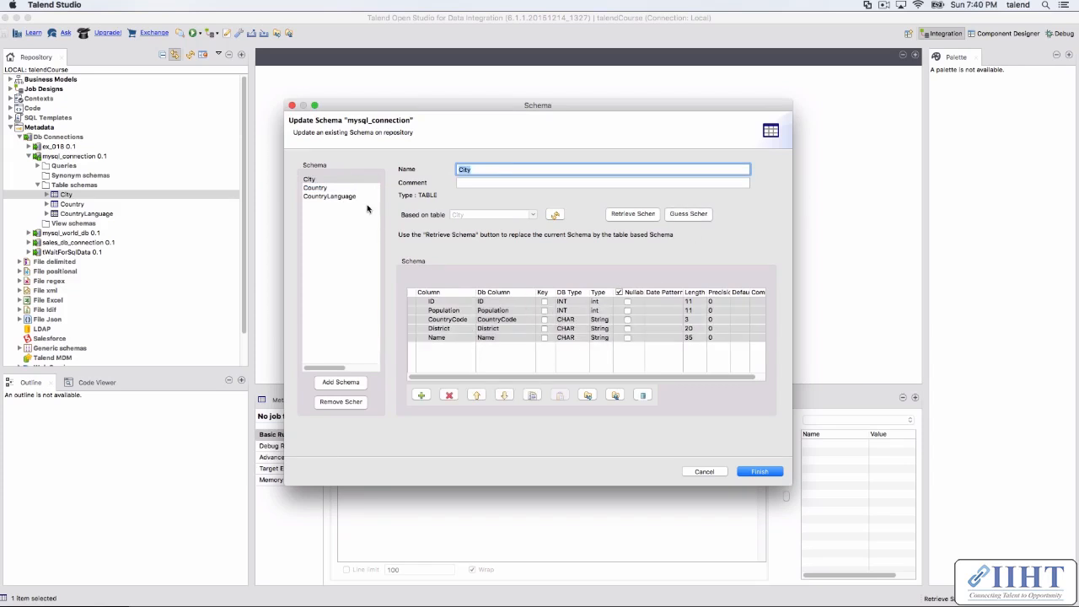
- Check the Country and CountryLanguage columns again, and retrieve the City schema from its database table
click(315, 188)
click(320, 197)
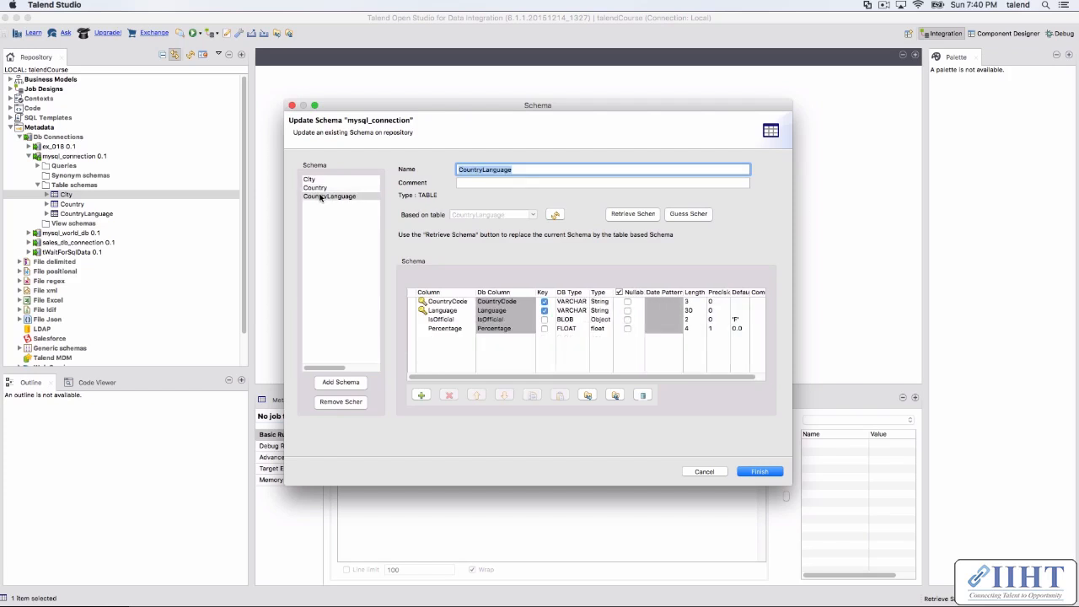
click(313, 180)
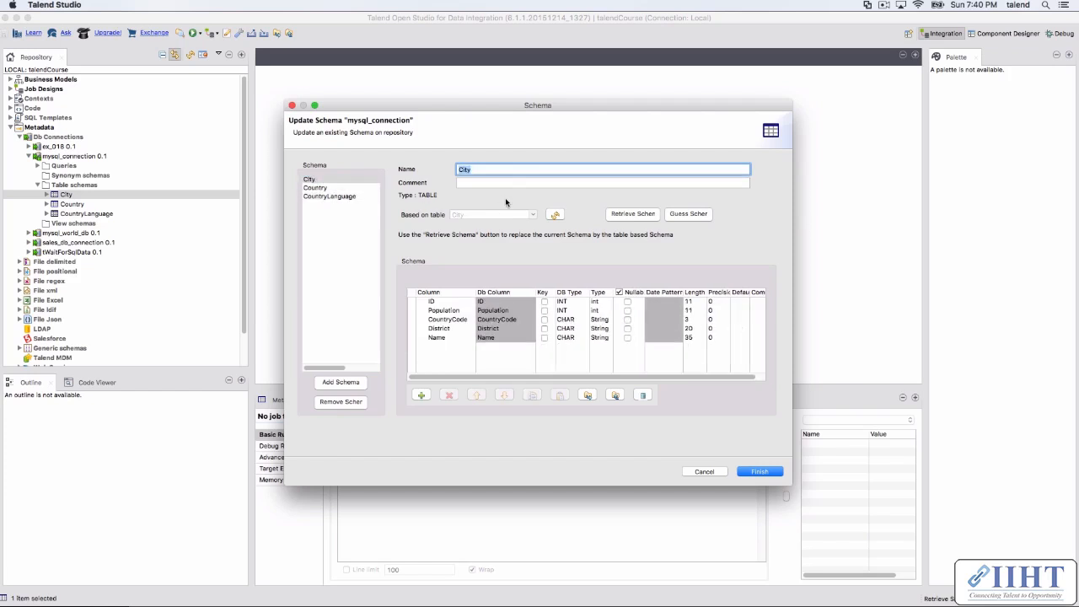
click(632, 216)
- Add a new empty schema to mysql_connection and remove it again, confirming the deletion
click(335, 384)
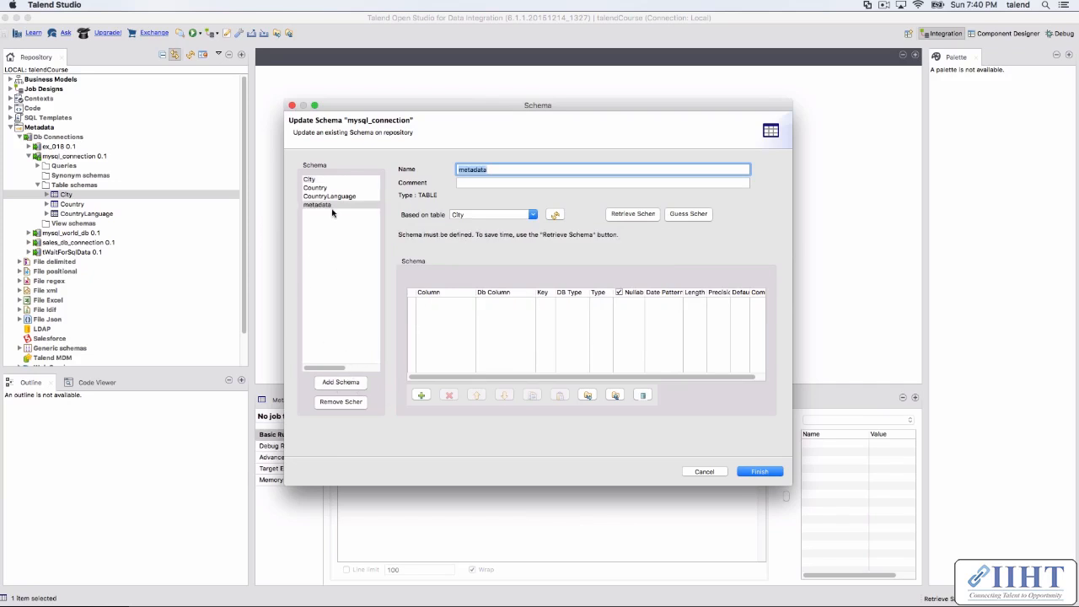
click(351, 402)
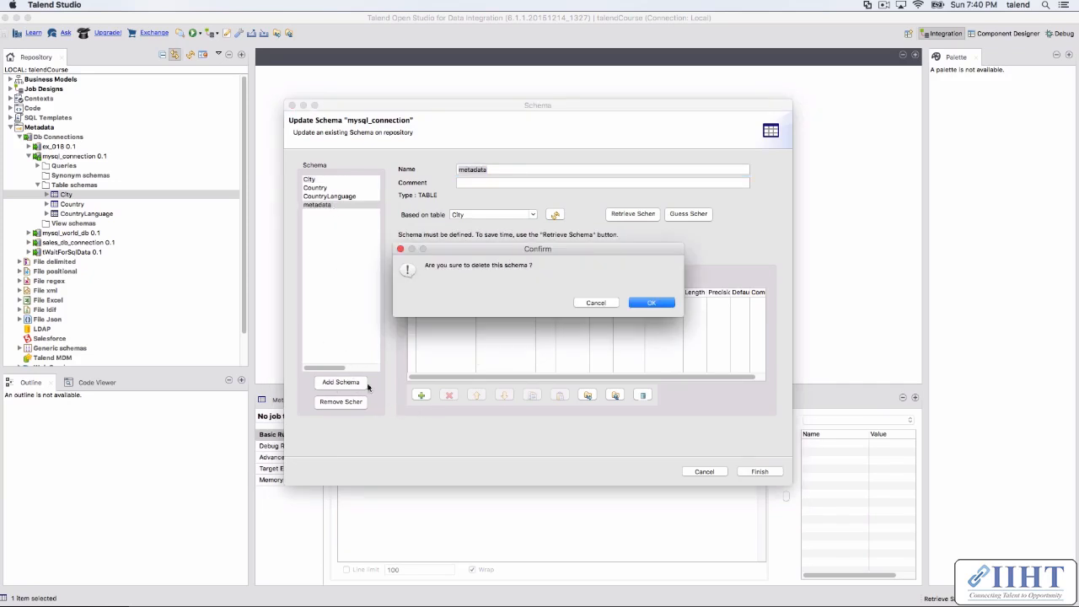
click(651, 303)
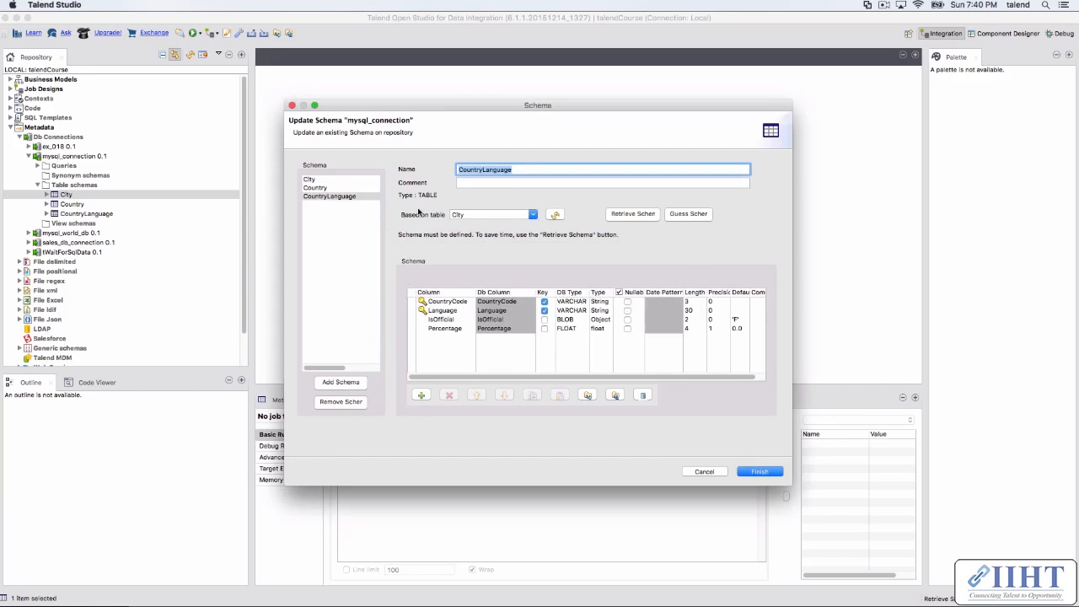
click(452, 212)
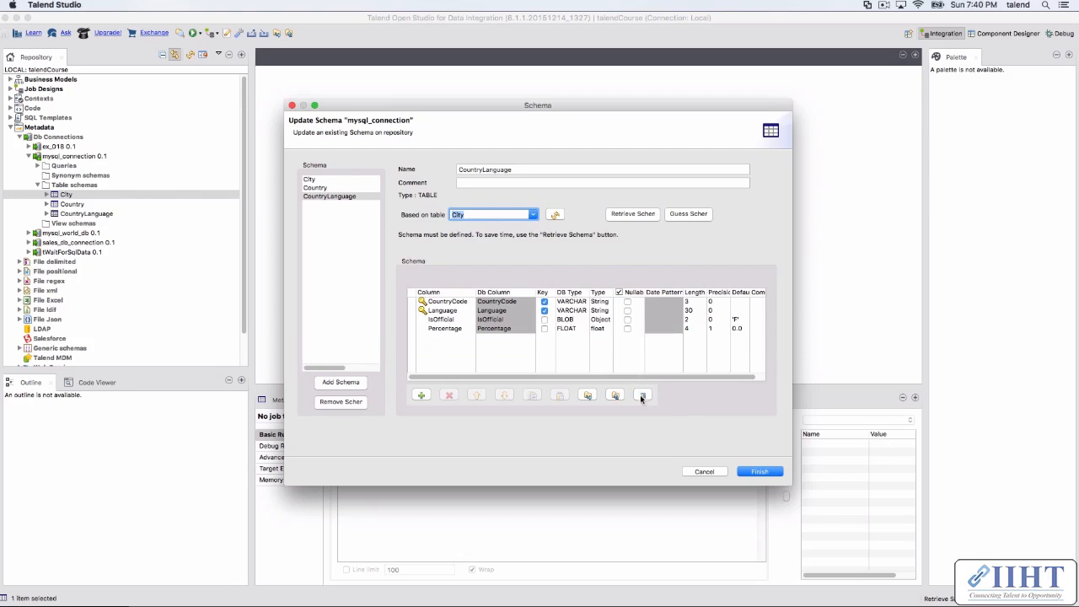
- Set the DB type of CountryLanguage's IsOfficial column to DATETIME, and reset the schema's DB types
click(573, 320)
click(590, 321)
click(589, 321)
click(580, 354)
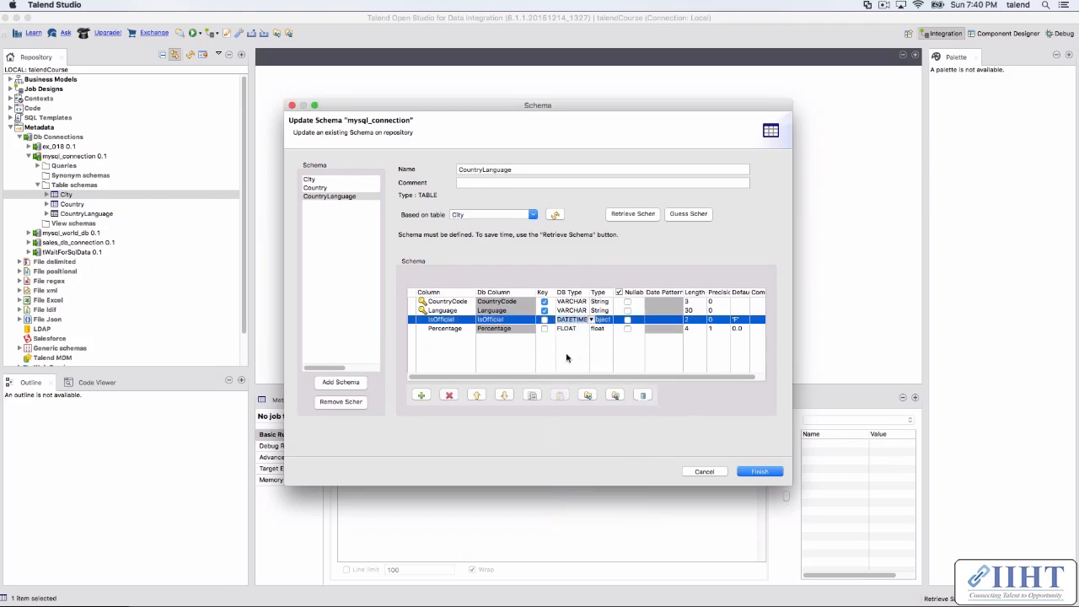
click(566, 358)
click(643, 394)
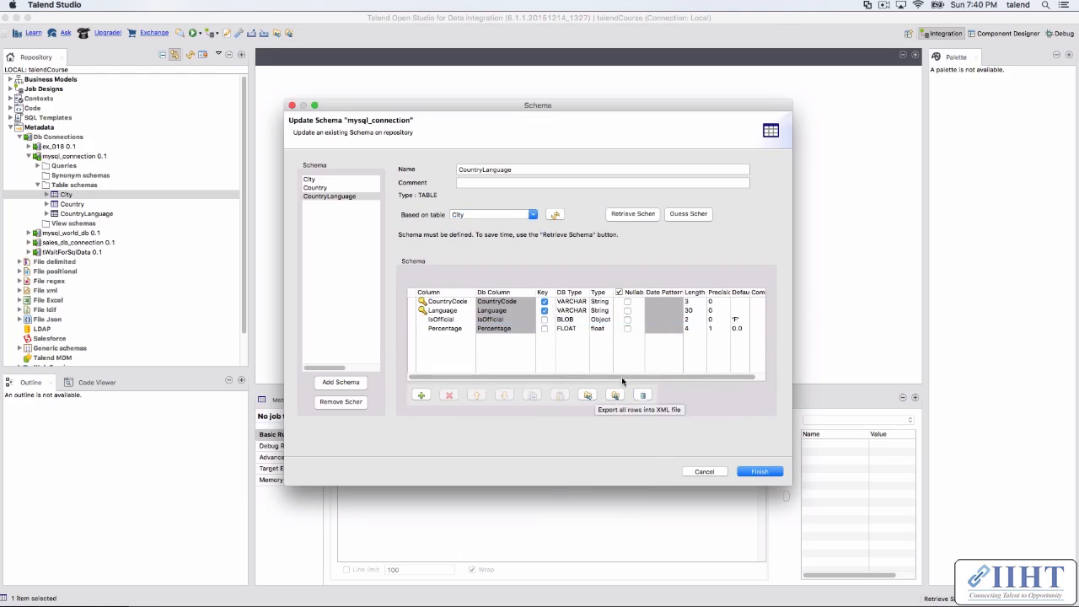
- Move the Percentage column up one row and back down, and cancel the schema update
click(456, 329)
click(477, 394)
click(501, 396)
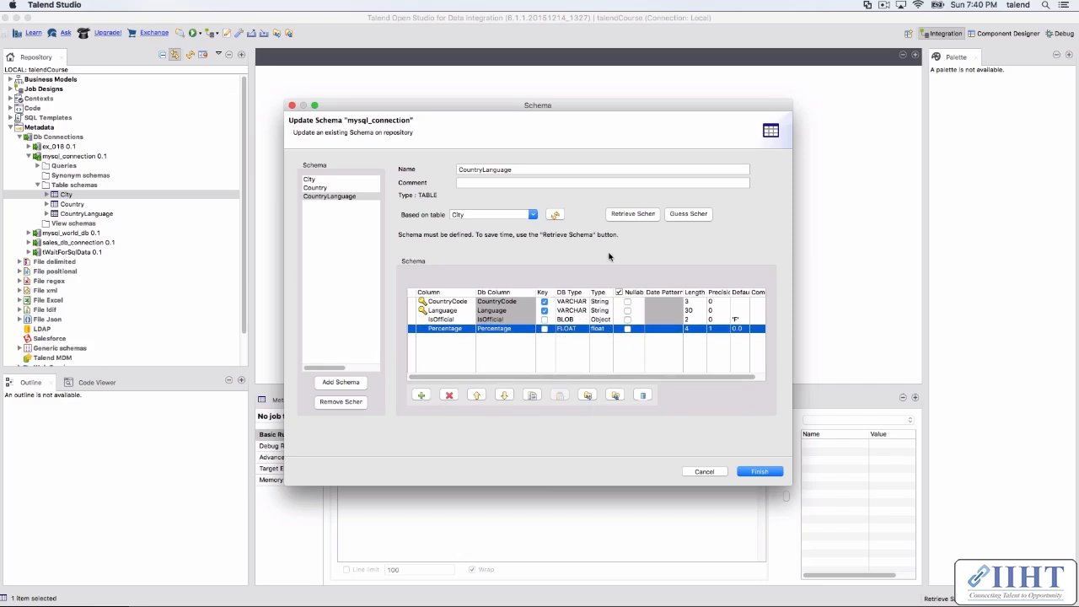
click(717, 474)
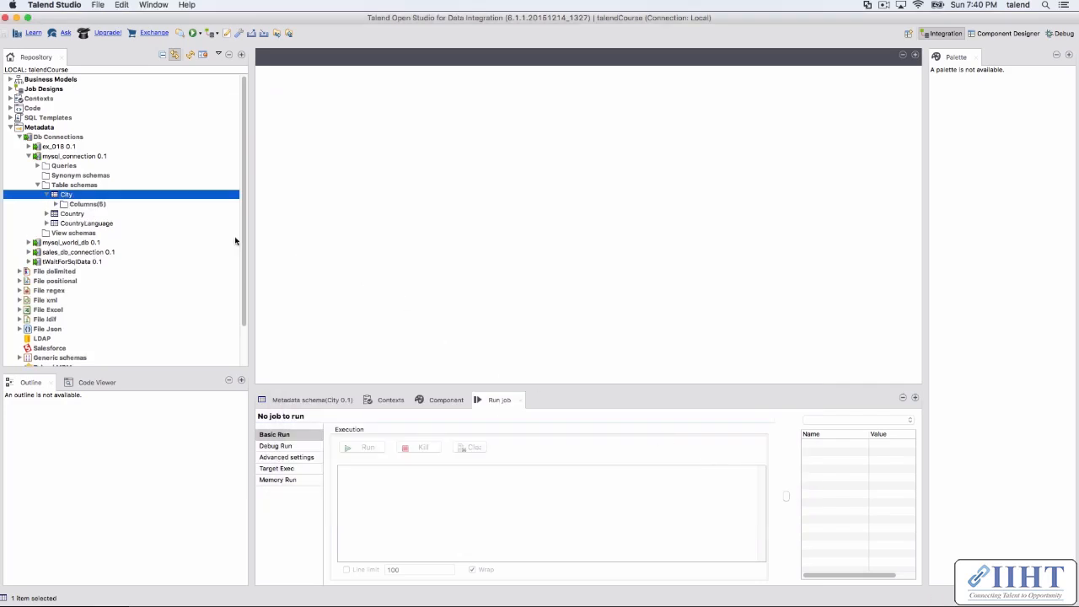
- Collapse the table schemas, mysql_connection and Db Connections in the repository, and select Metadata
click(38, 185)
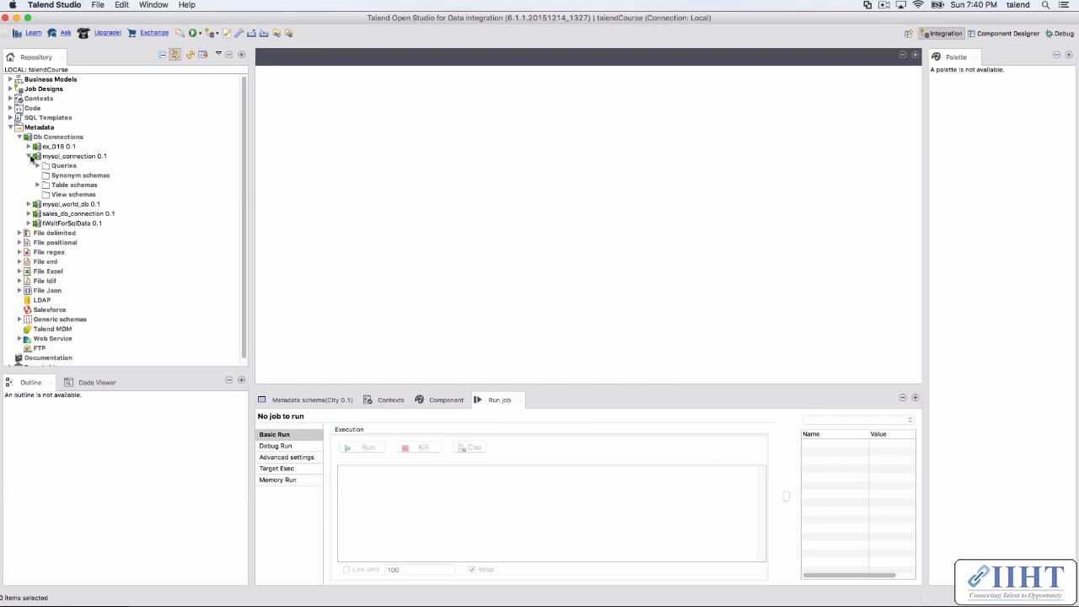
click(28, 157)
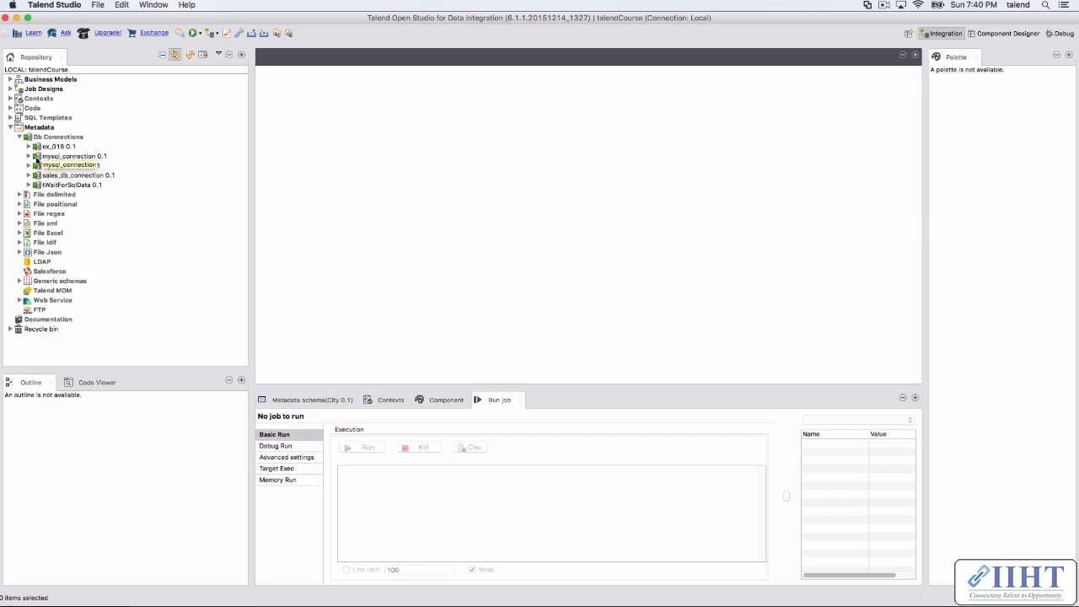
click(20, 137)
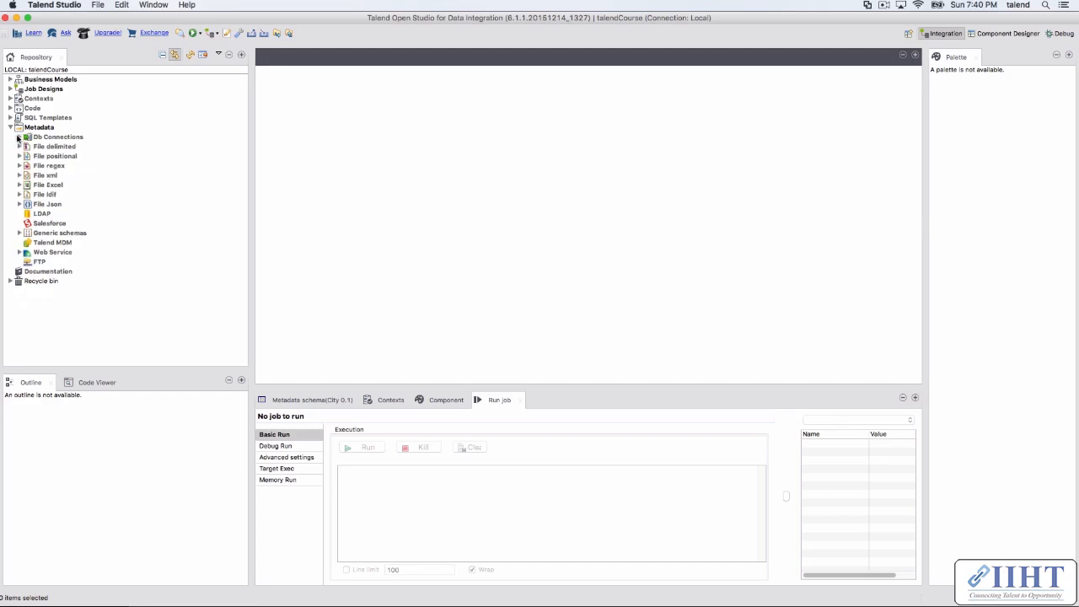
click(159, 272)
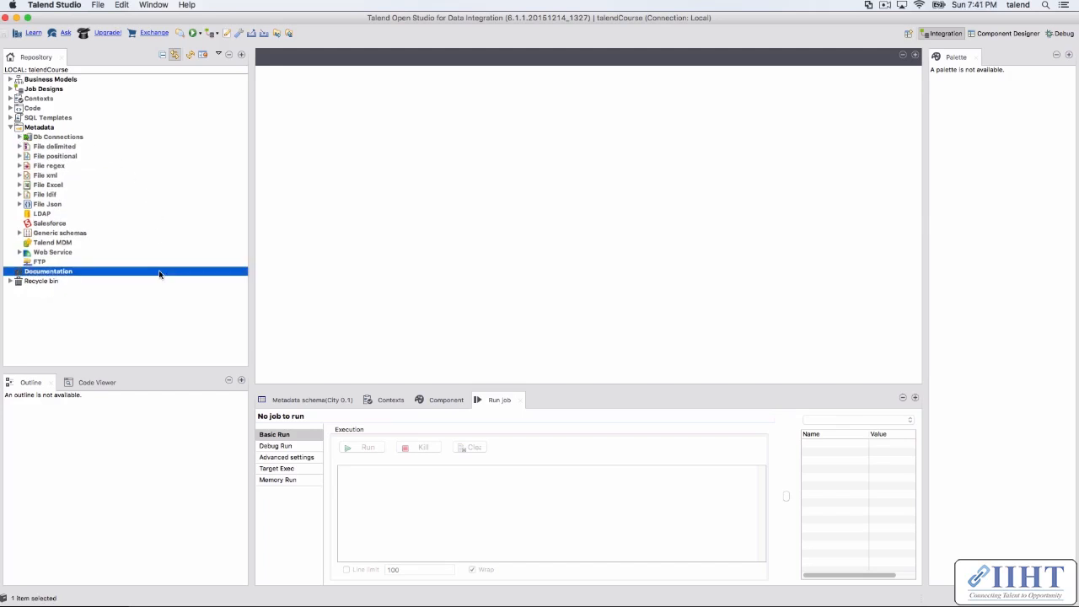
click(49, 128)
key(super+Tab)
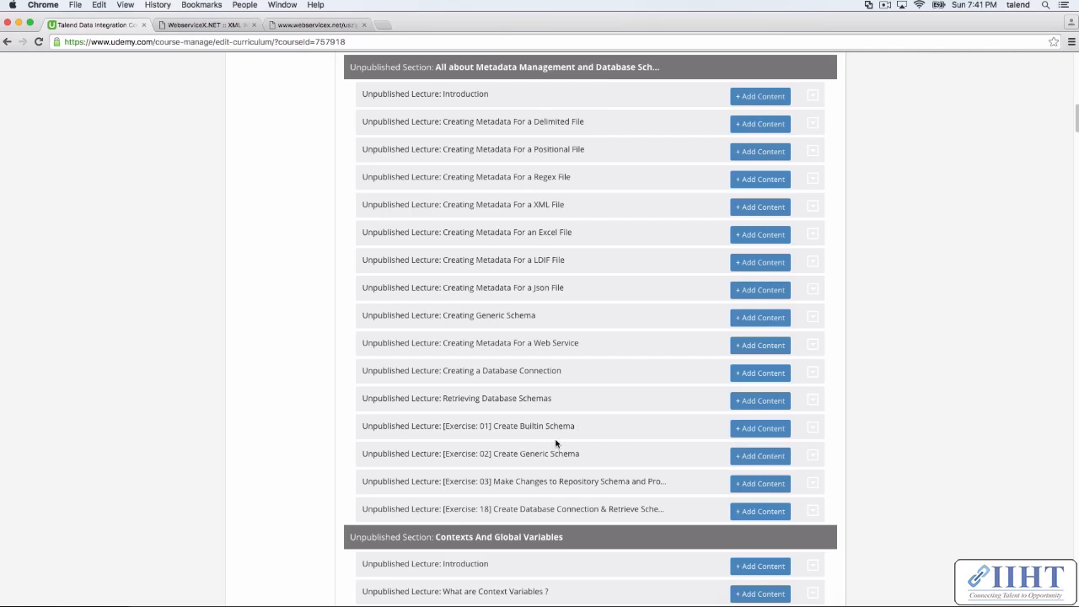
click(880, 5)
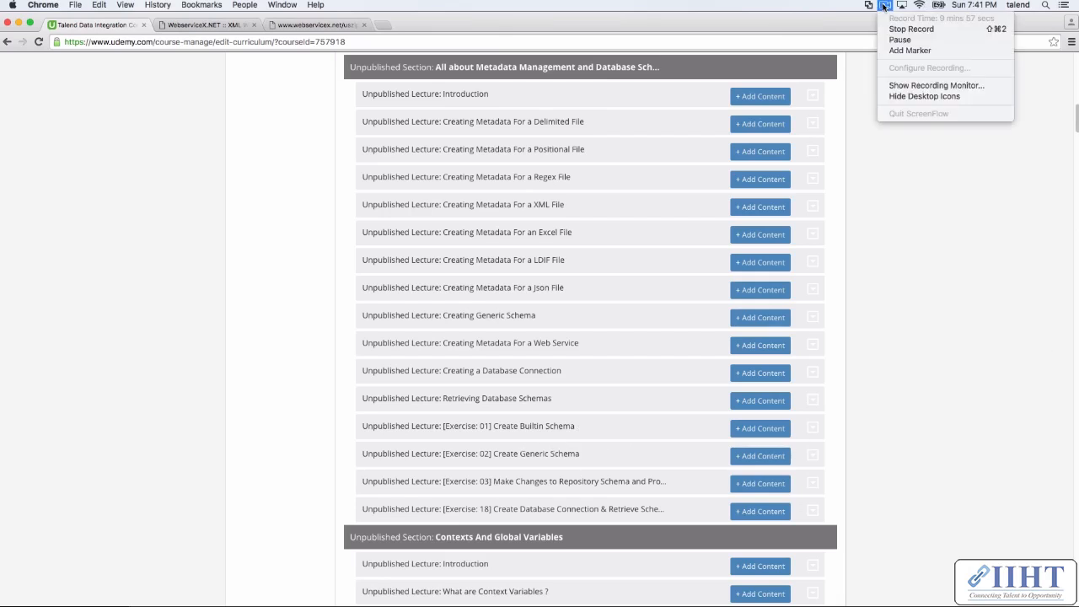
click(929, 31)
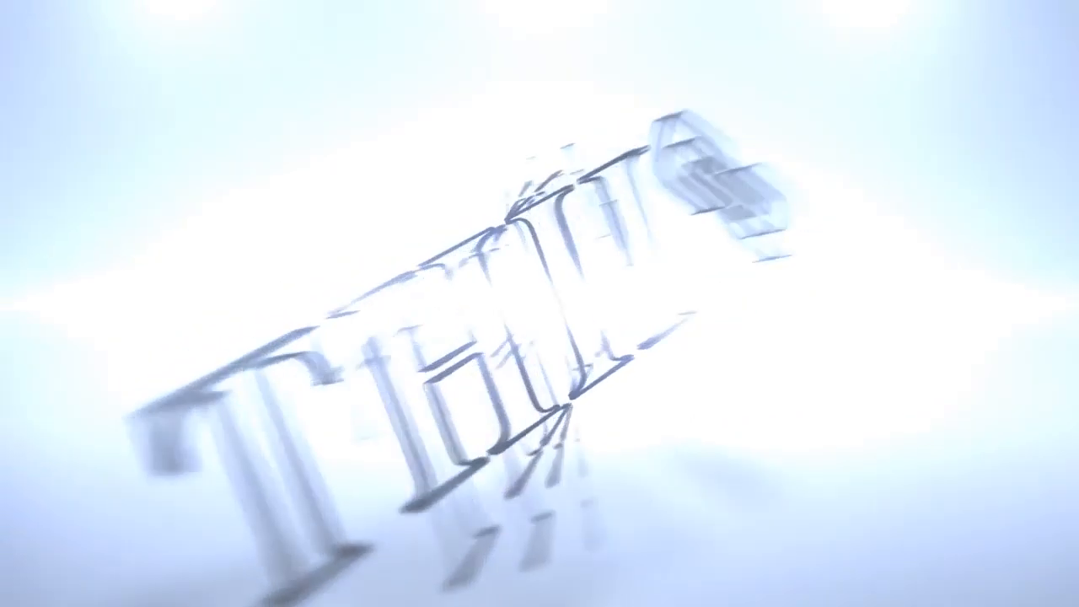